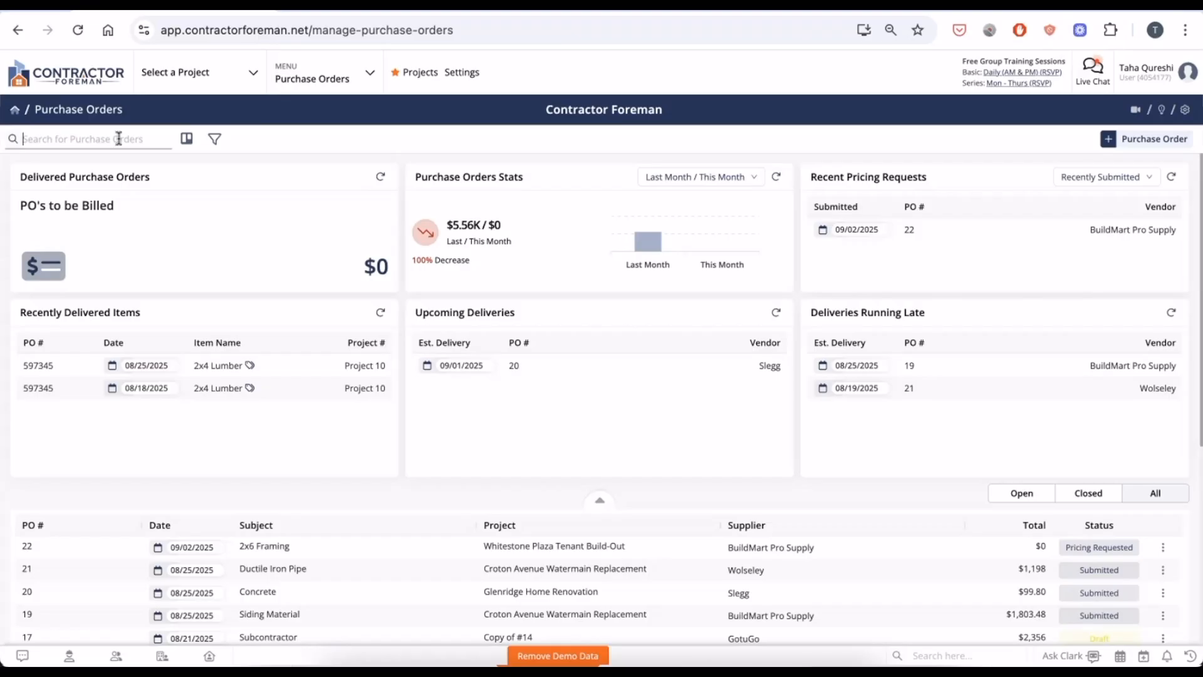
View the purchase orders as status cards, expand the Received and Approved columns, and return to the list view
{"action": "left_click", "coordinate": [186, 139]}
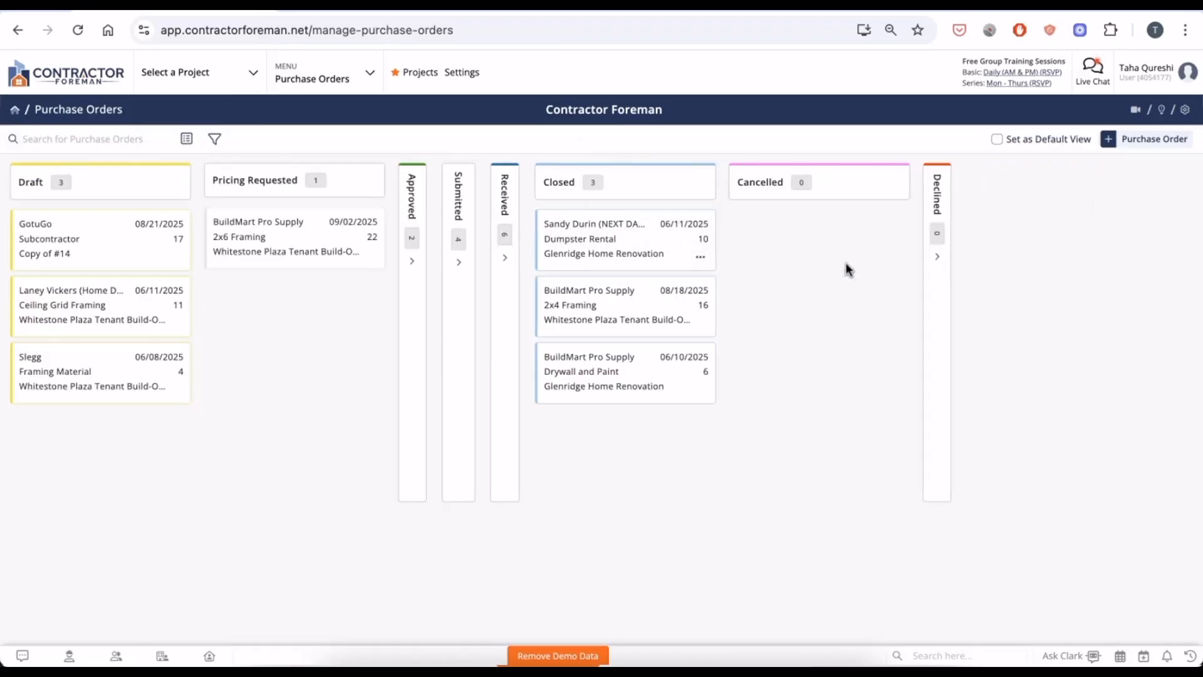
{"action": "left_click", "coordinate": [500, 261]}
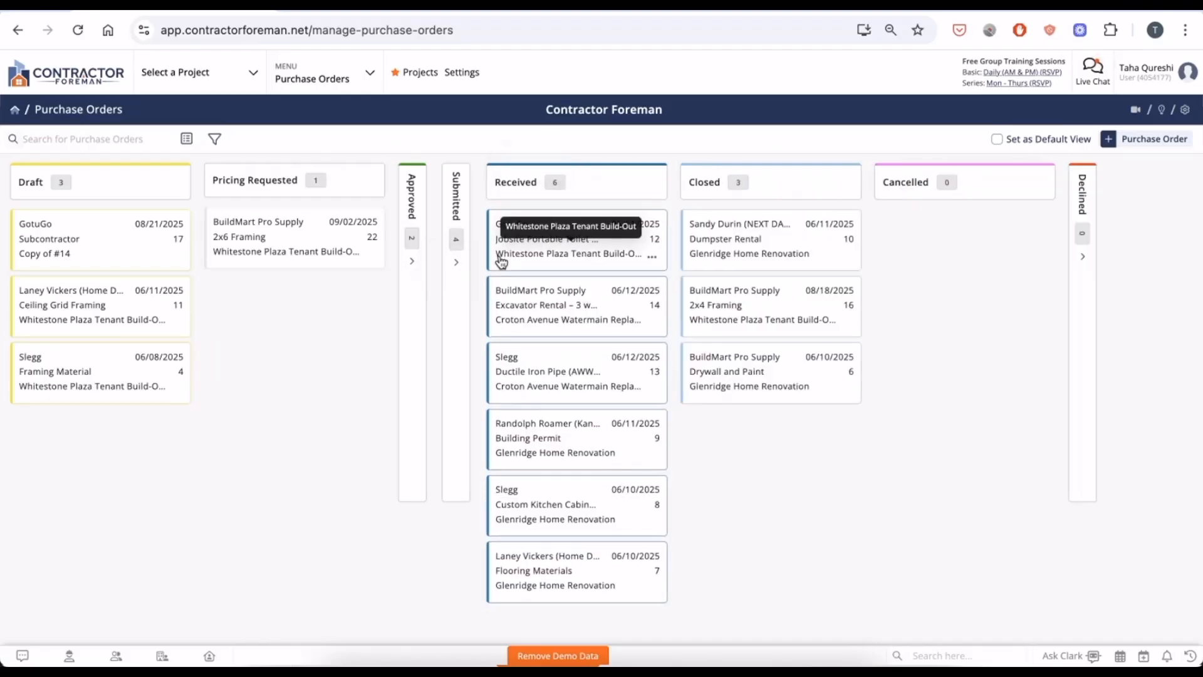
{"action": "left_click", "coordinate": [411, 263]}
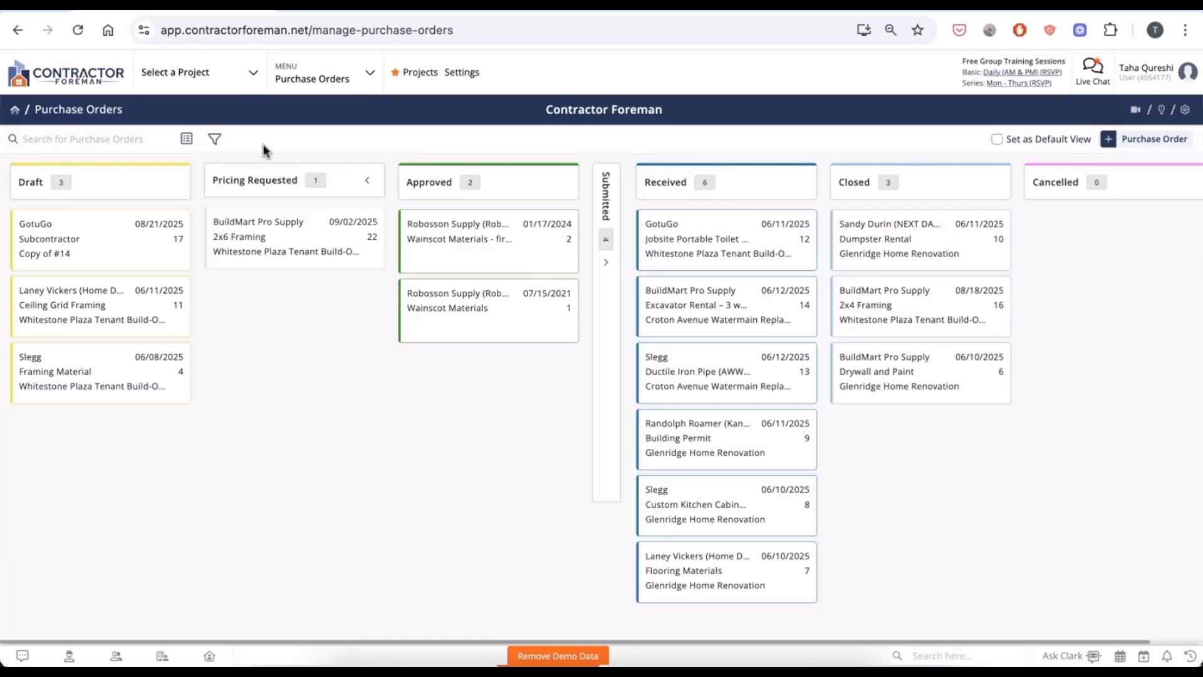
{"action": "left_click", "coordinate": [187, 138]}
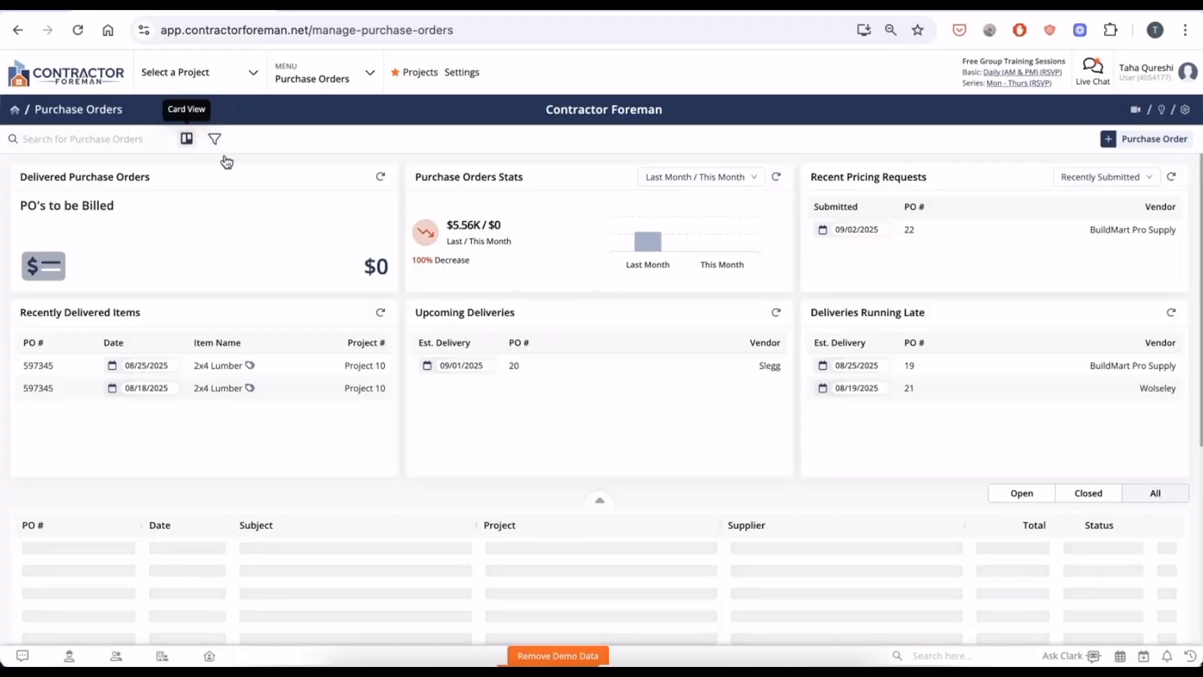
Examine the purchase order filter options and browse the Purchase Order How-To's help articles
{"action": "left_click", "coordinate": [215, 139]}
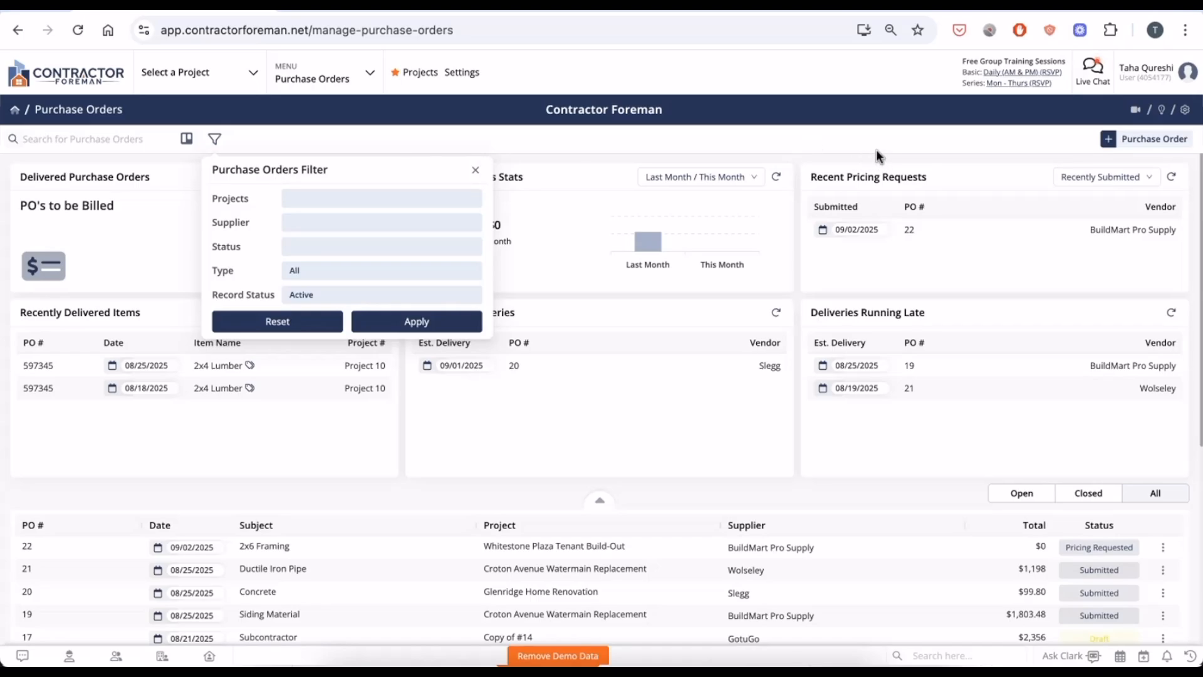
{"action": "left_click", "coordinate": [1134, 111]}
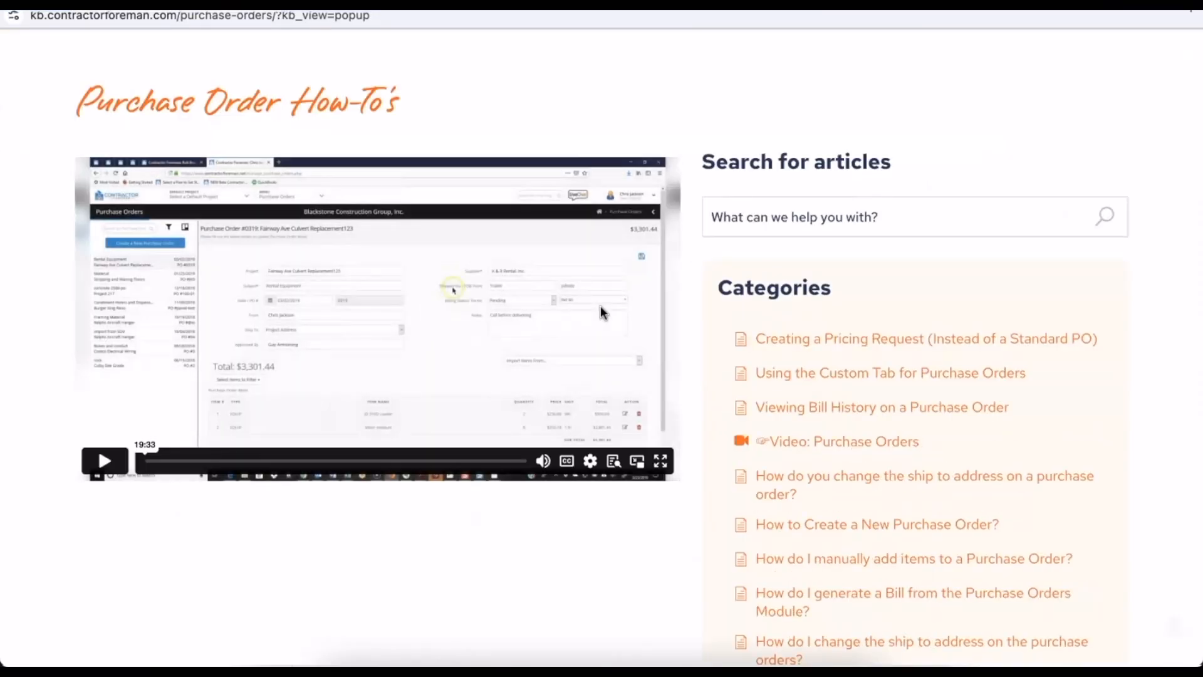
{"action": "scroll", "coordinate": [801, 336], "scroll_direction": "down", "scroll_amount": 2}
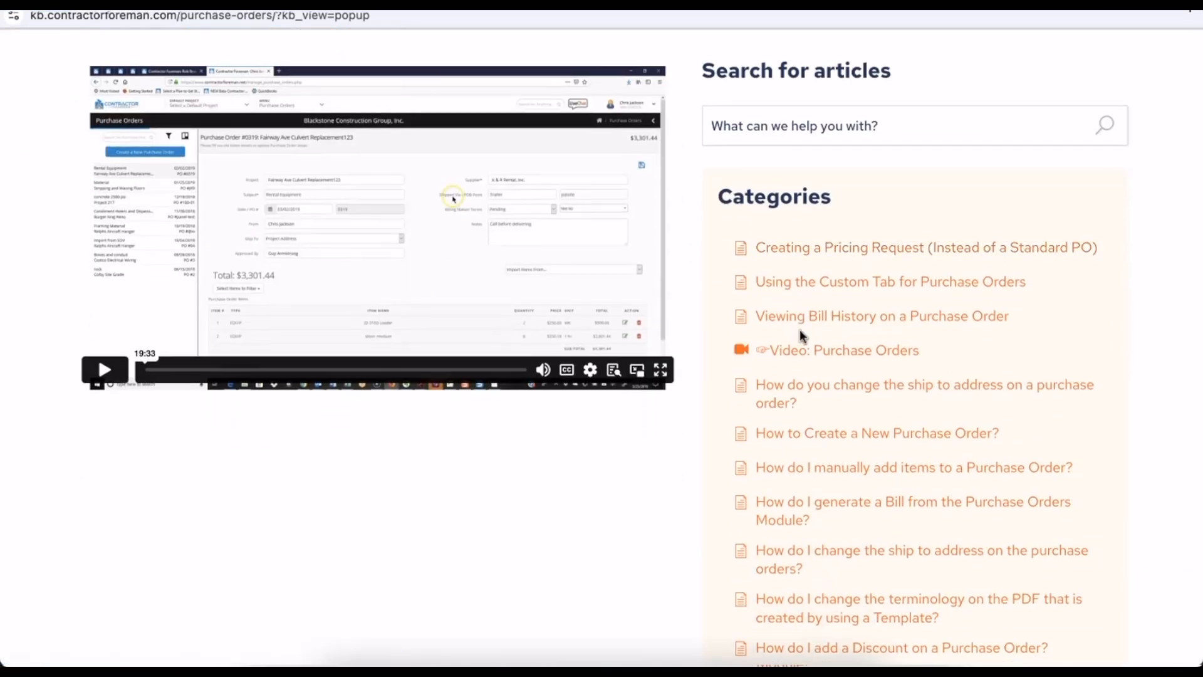
{"action": "scroll", "coordinate": [801, 337], "scroll_direction": "down", "scroll_amount": 3}
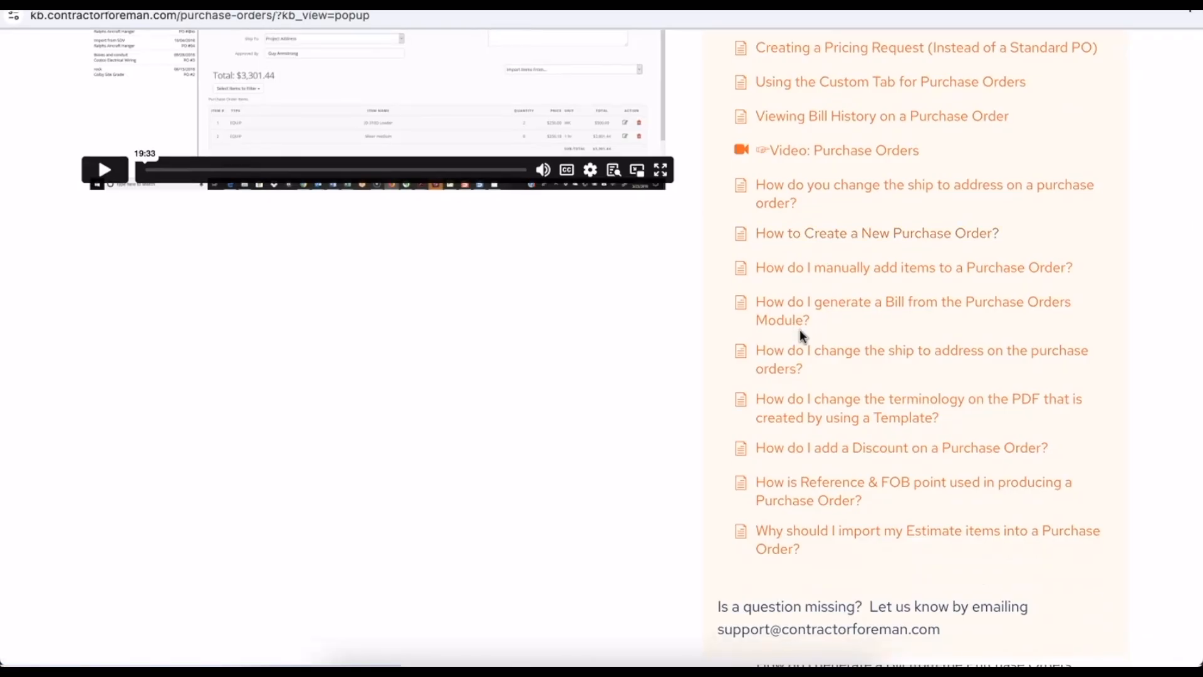
{"action": "scroll", "coordinate": [799, 329], "scroll_direction": "up", "scroll_amount": 5}
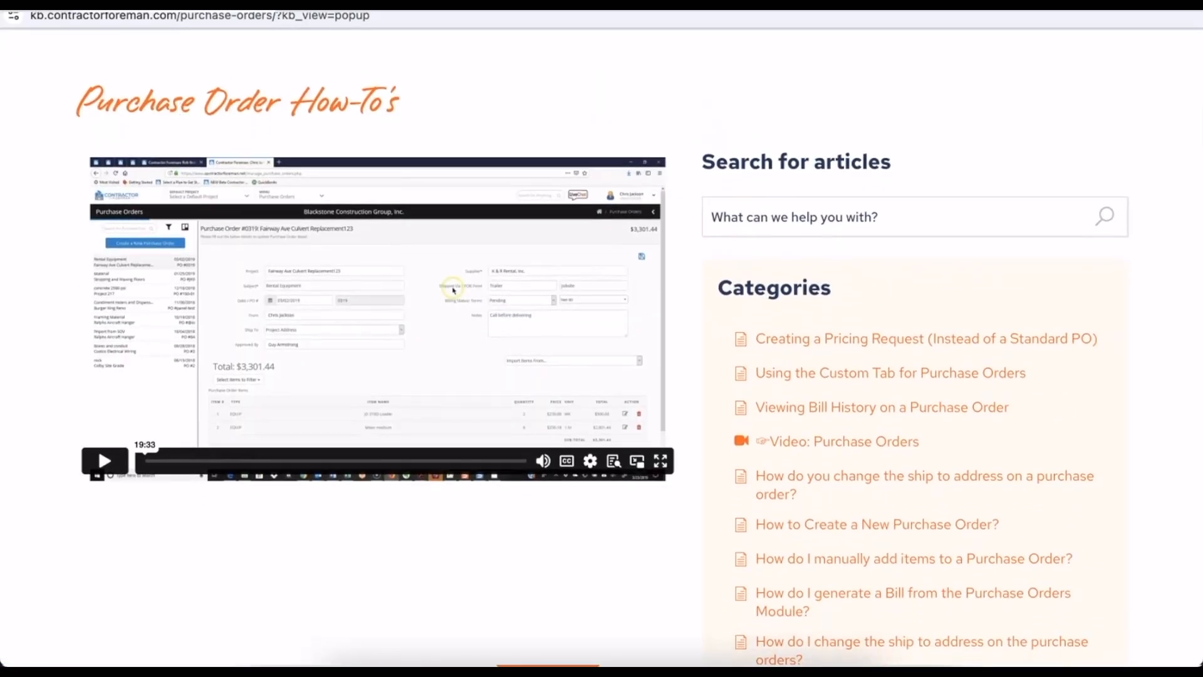
{"action": "left_click", "coordinate": [14, 4]}
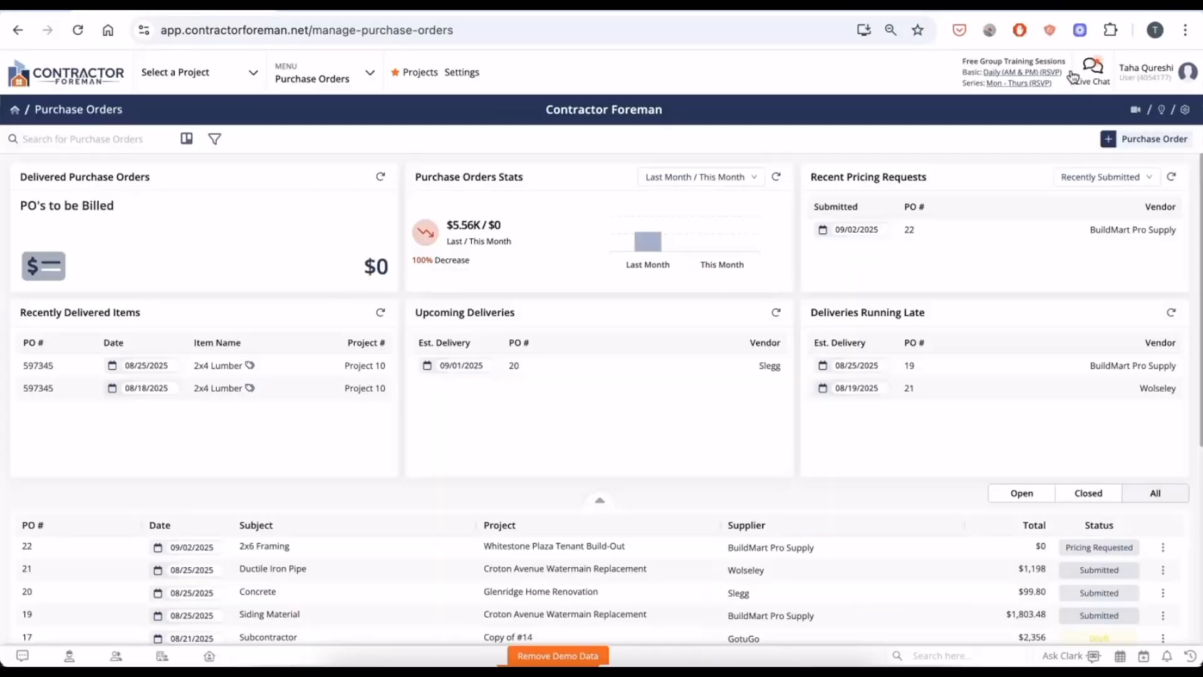
Look at the feature suggestion form and review the general settings, status labels and custom fields of the Purchase Orders module
{"action": "left_click", "coordinate": [1160, 111]}
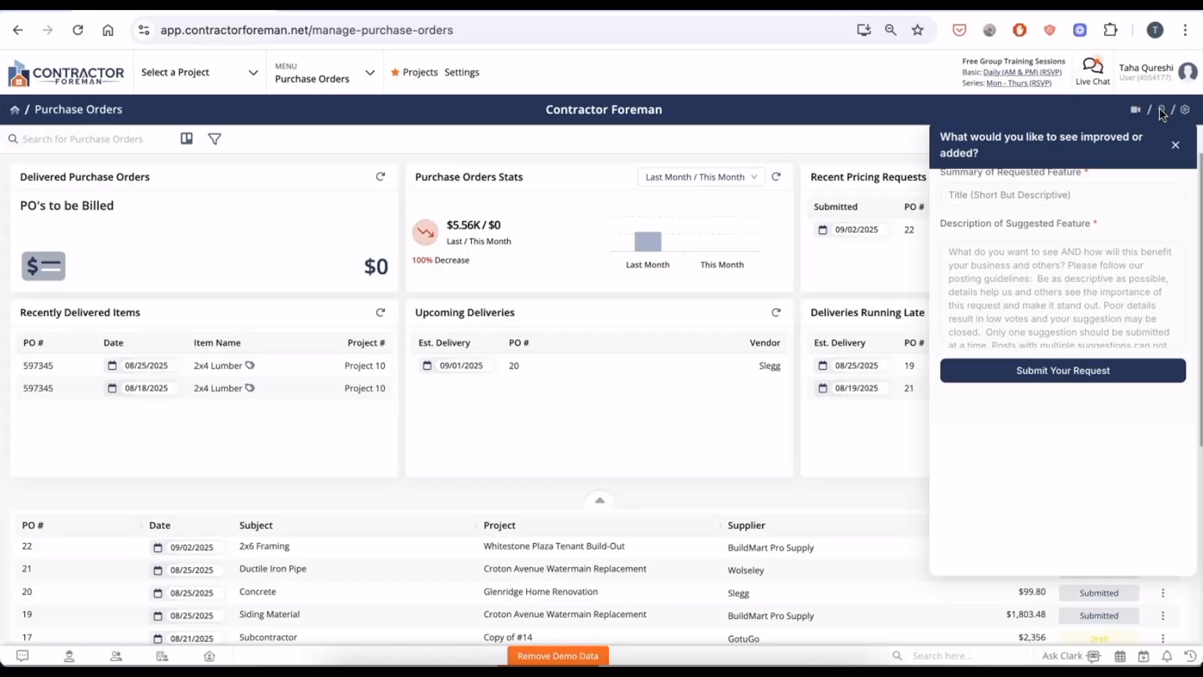
{"action": "left_click", "coordinate": [1184, 110]}
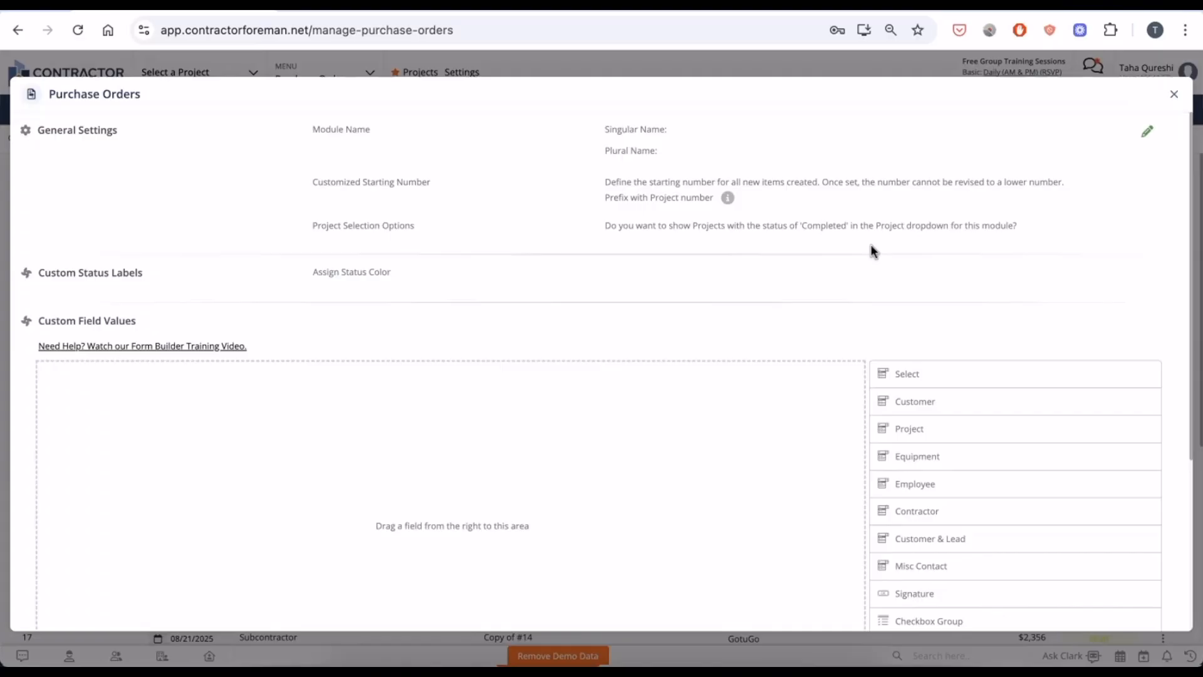
{"action": "scroll", "coordinate": [873, 251], "scroll_direction": "down", "scroll_amount": 1}
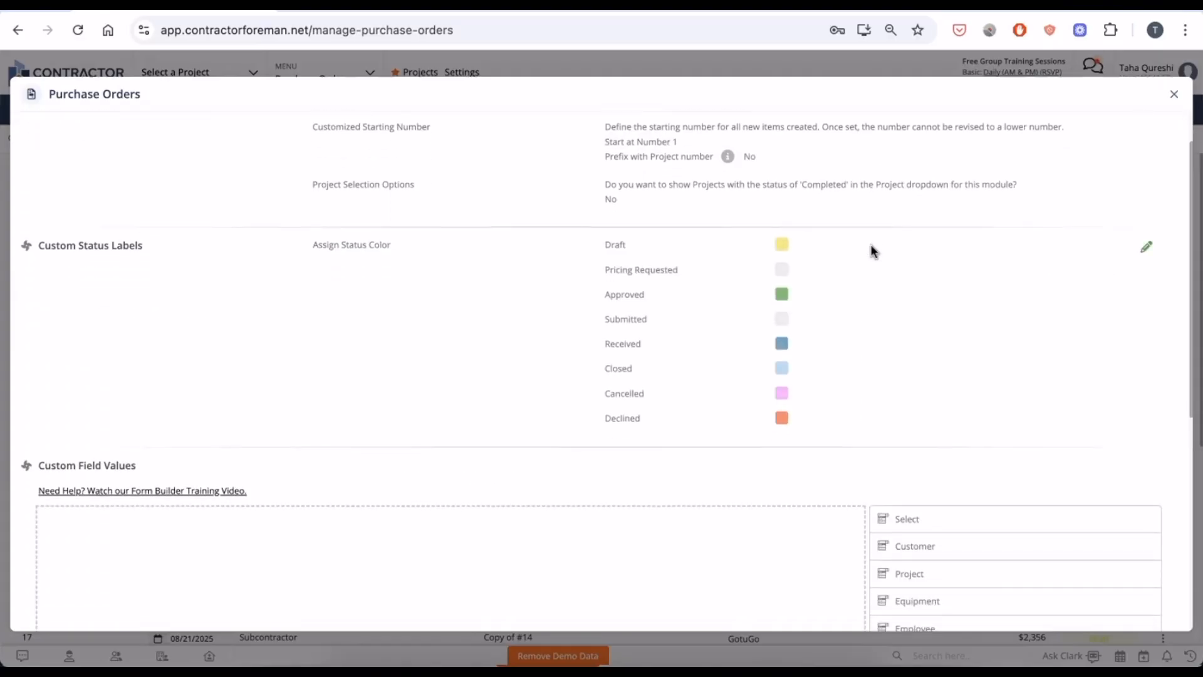
{"action": "scroll", "coordinate": [873, 251], "scroll_direction": "down", "scroll_amount": 2}
{"action": "scroll", "coordinate": [872, 250], "scroll_direction": "up", "scroll_amount": 3}
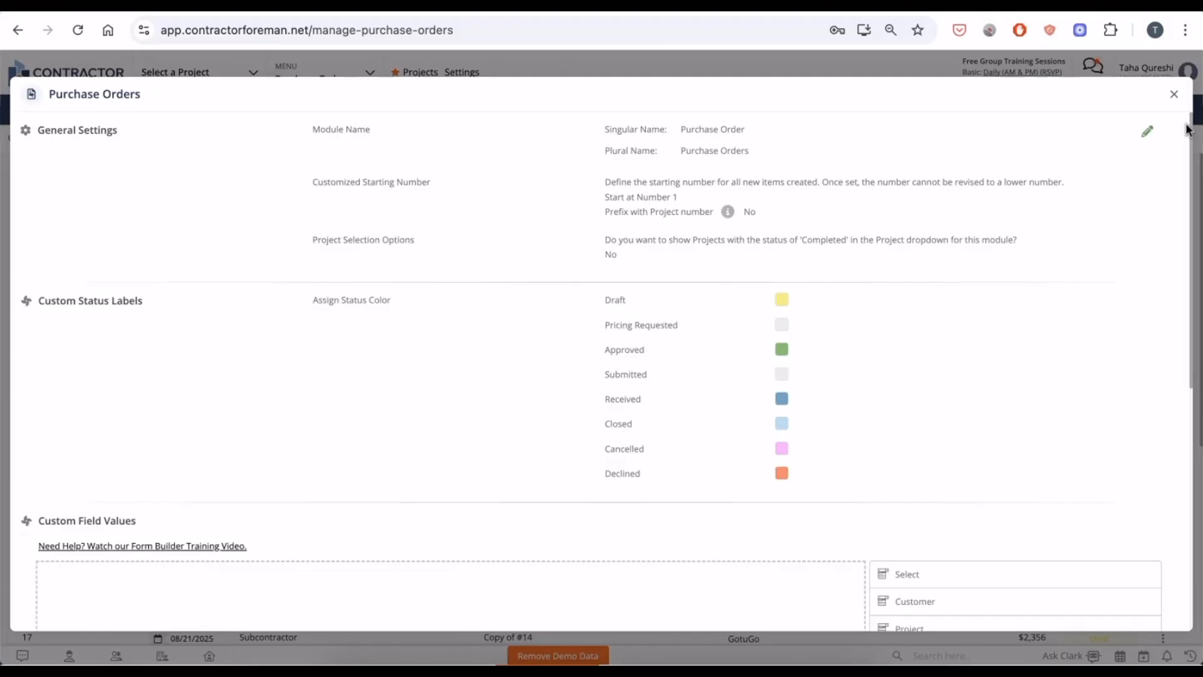
{"action": "left_click", "coordinate": [1175, 96]}
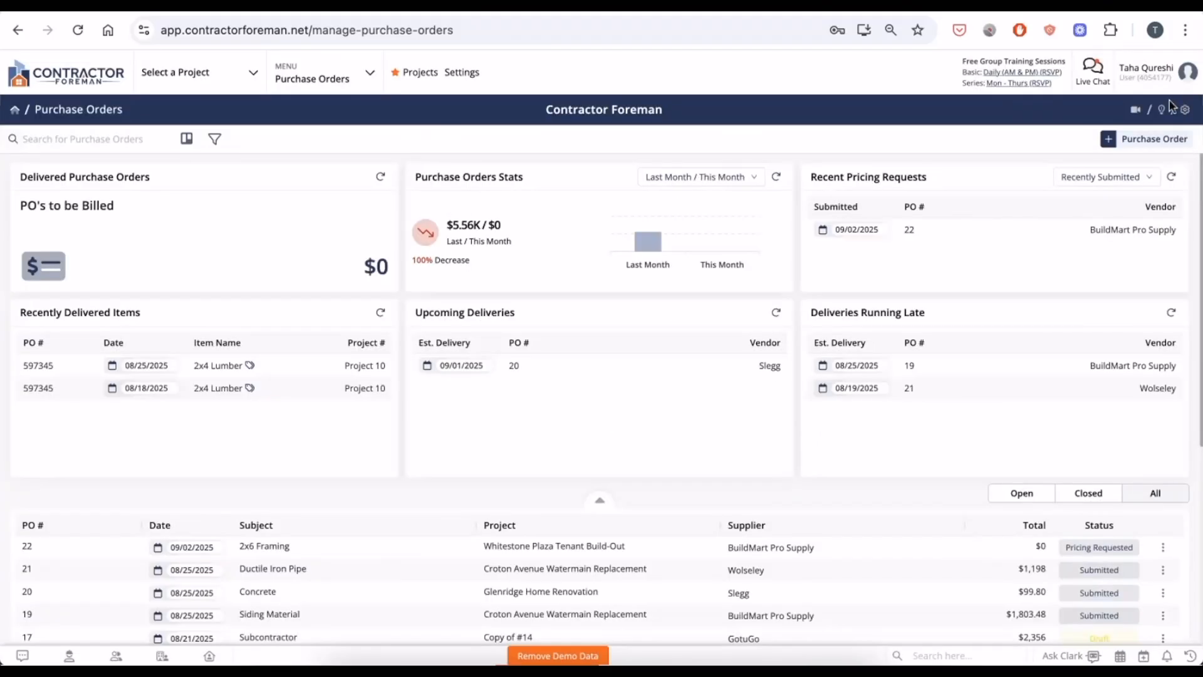
Start a new purchase order for the Whitestone Plaza Tenant Build-Out project with the type Purchase Order
{"action": "left_click", "coordinate": [1146, 146]}
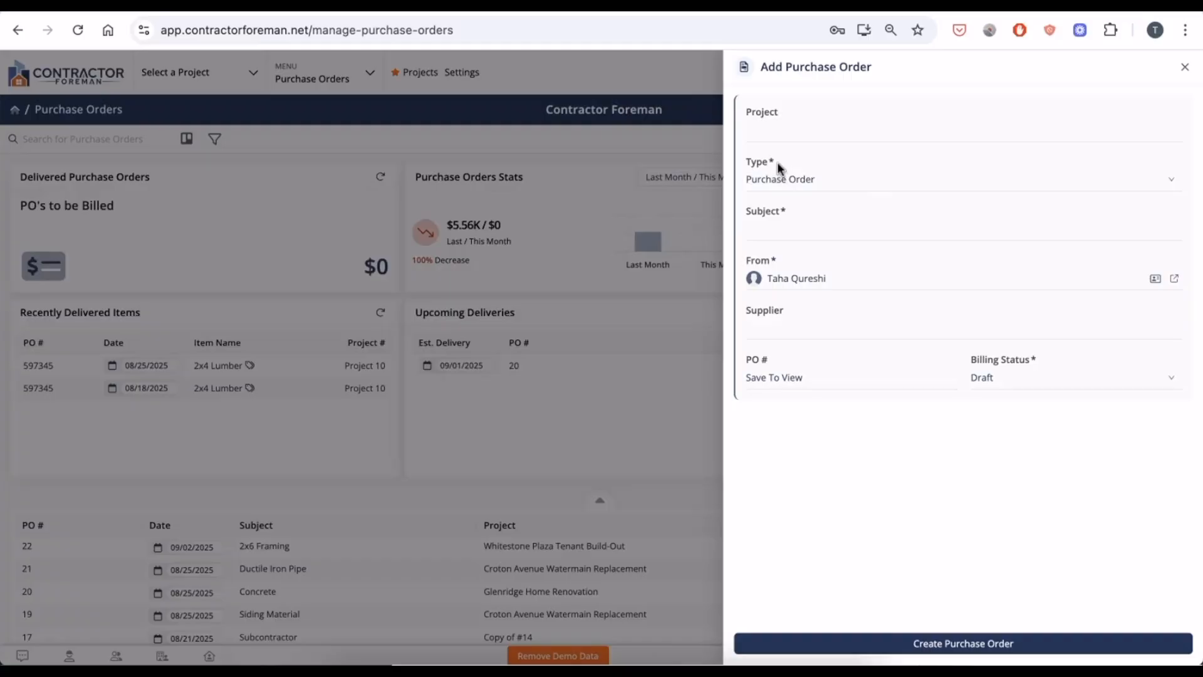
{"action": "left_click", "coordinate": [834, 140]}
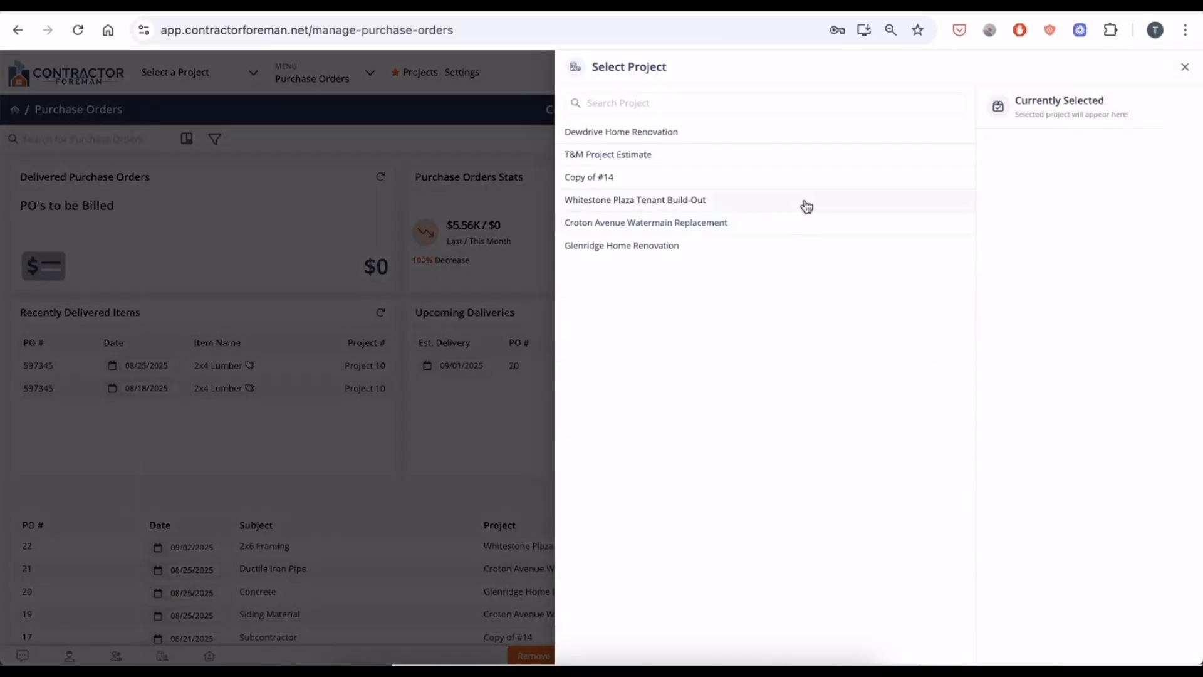
{"action": "left_click", "coordinate": [805, 200]}
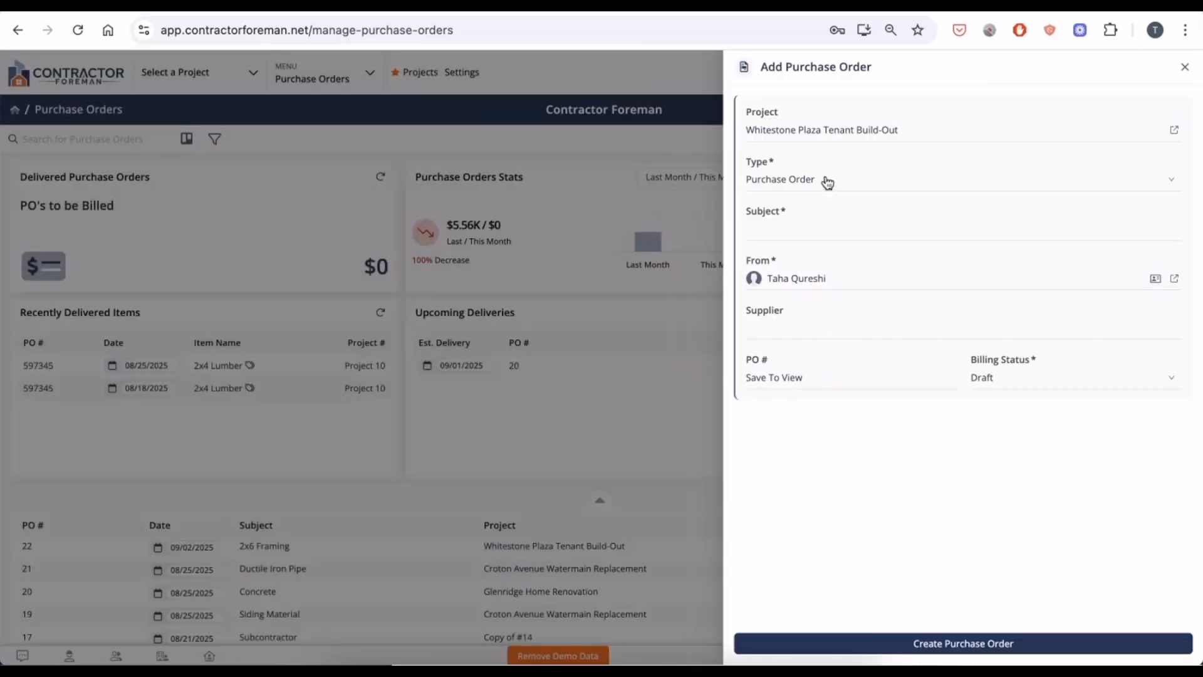
{"action": "left_click", "coordinate": [827, 182]}
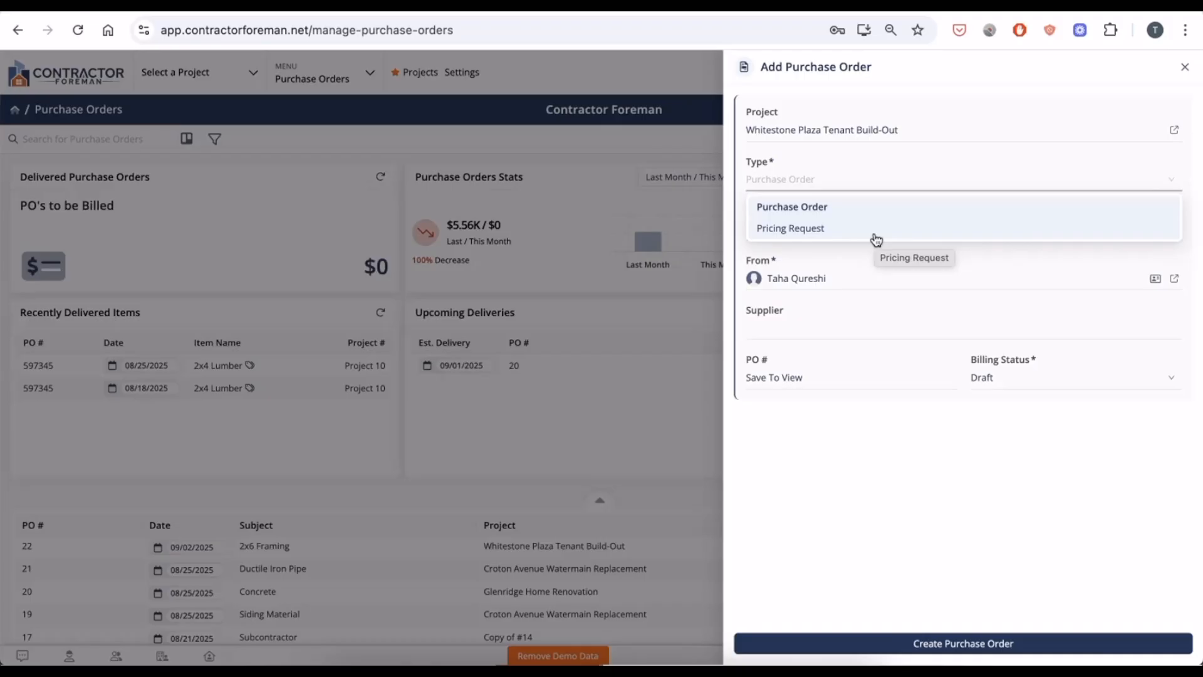
{"action": "left_click", "coordinate": [868, 211]}
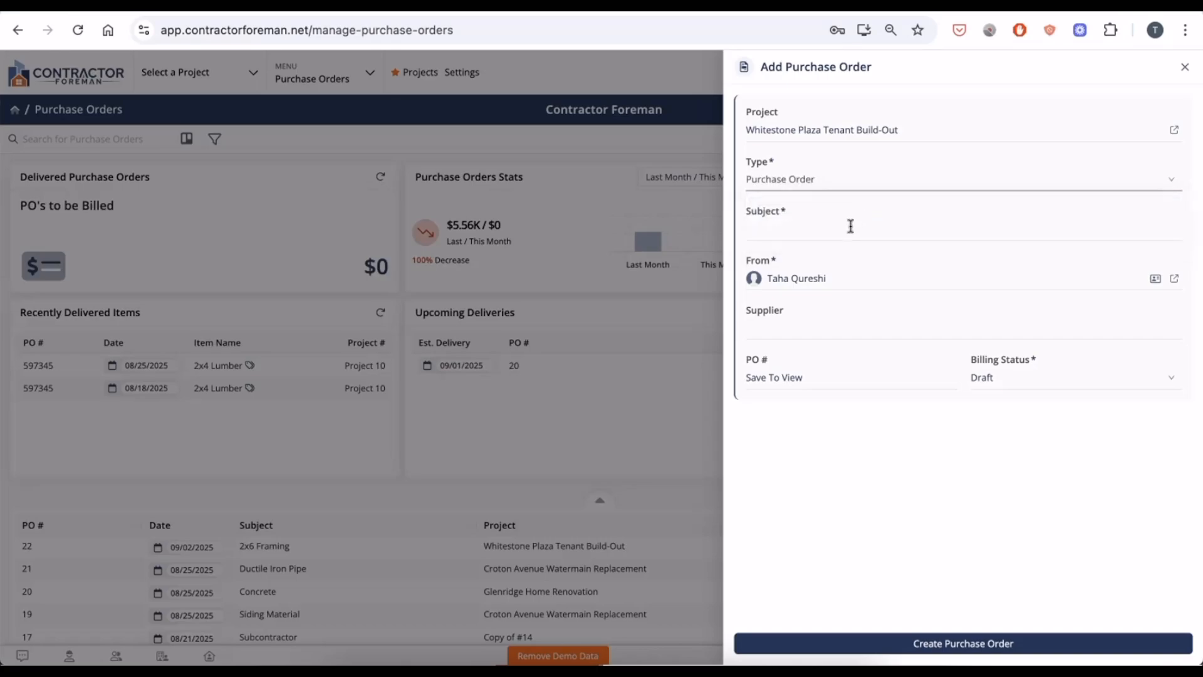
Enter the subject 2x4 Framing, choose BuildMart Pro Supply as the supplier, and create the purchase order
{"action": "left_click", "coordinate": [848, 227]}
{"action": "type", "text": "2x4 F"}
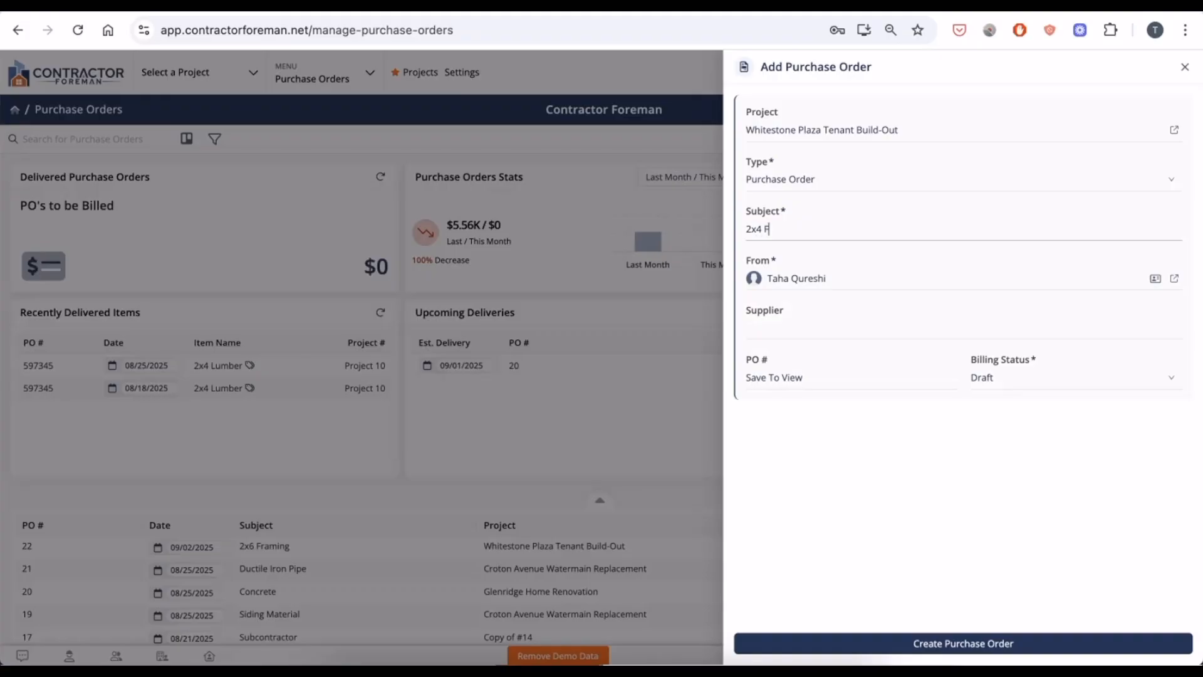
{"action": "type", "text": "raming"}
{"action": "left_click", "coordinate": [873, 327]}
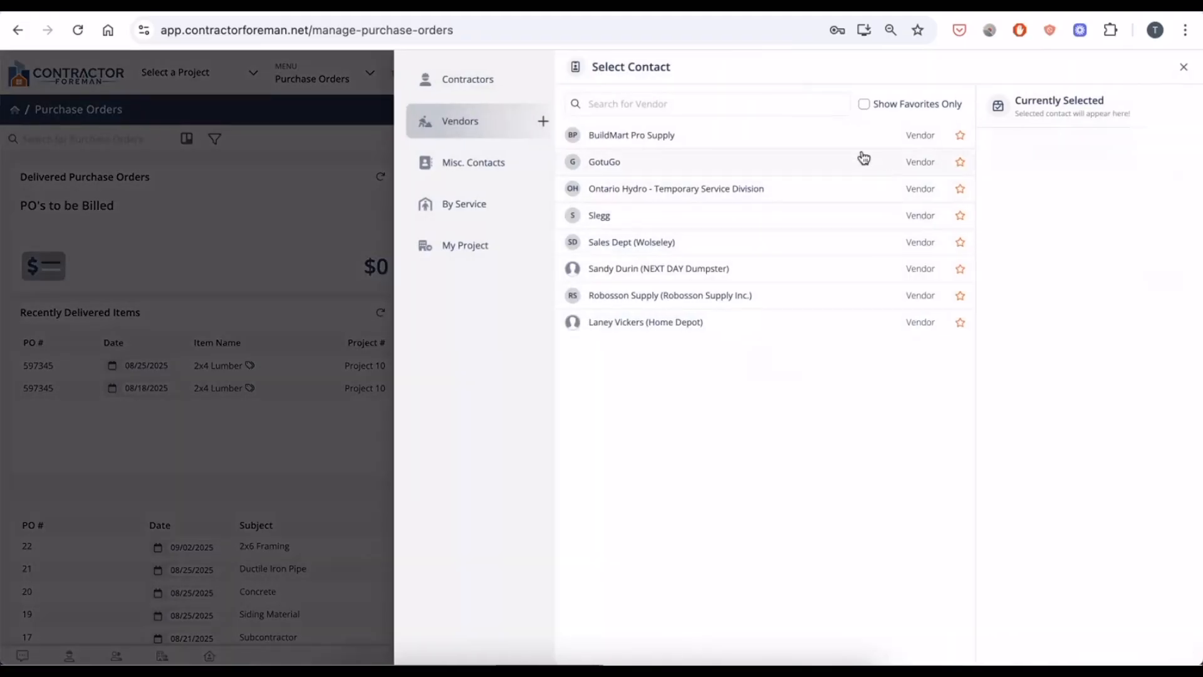
{"action": "left_click", "coordinate": [853, 135]}
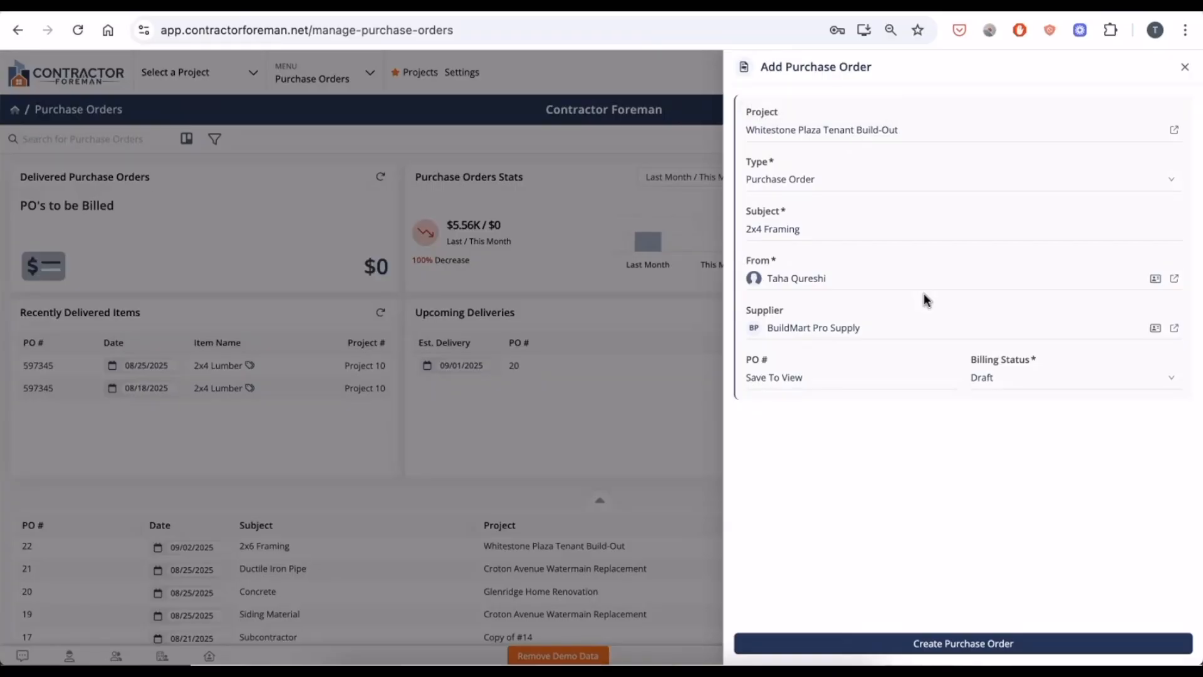
{"action": "left_click", "coordinate": [919, 644]}
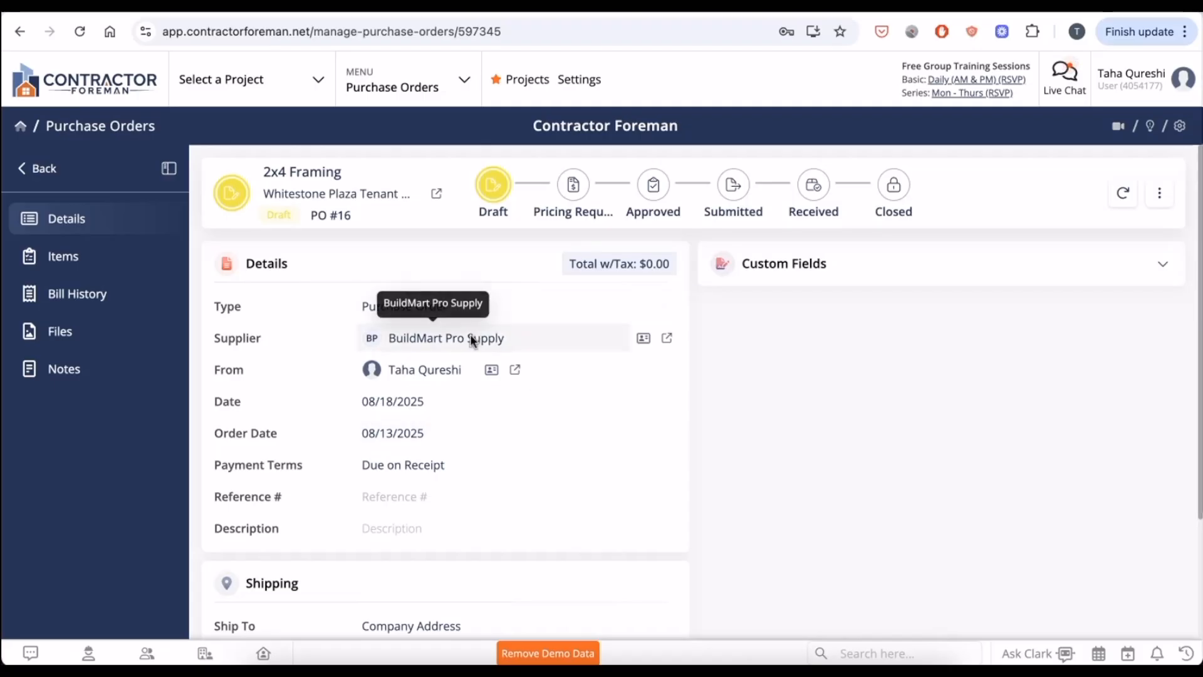
Set the purchase order's order date to 08/22/2025 and its payment terms to Net 30
{"action": "left_click", "coordinate": [426, 431]}
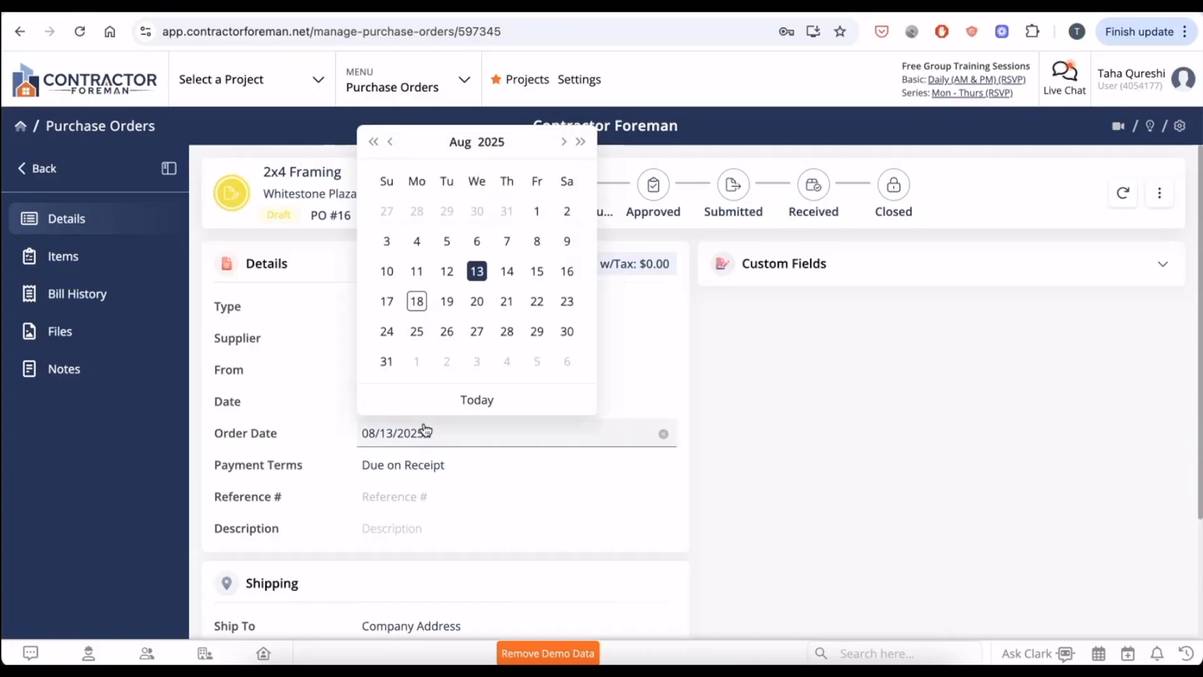
{"action": "left_click", "coordinate": [536, 303]}
{"action": "left_click", "coordinate": [419, 464]}
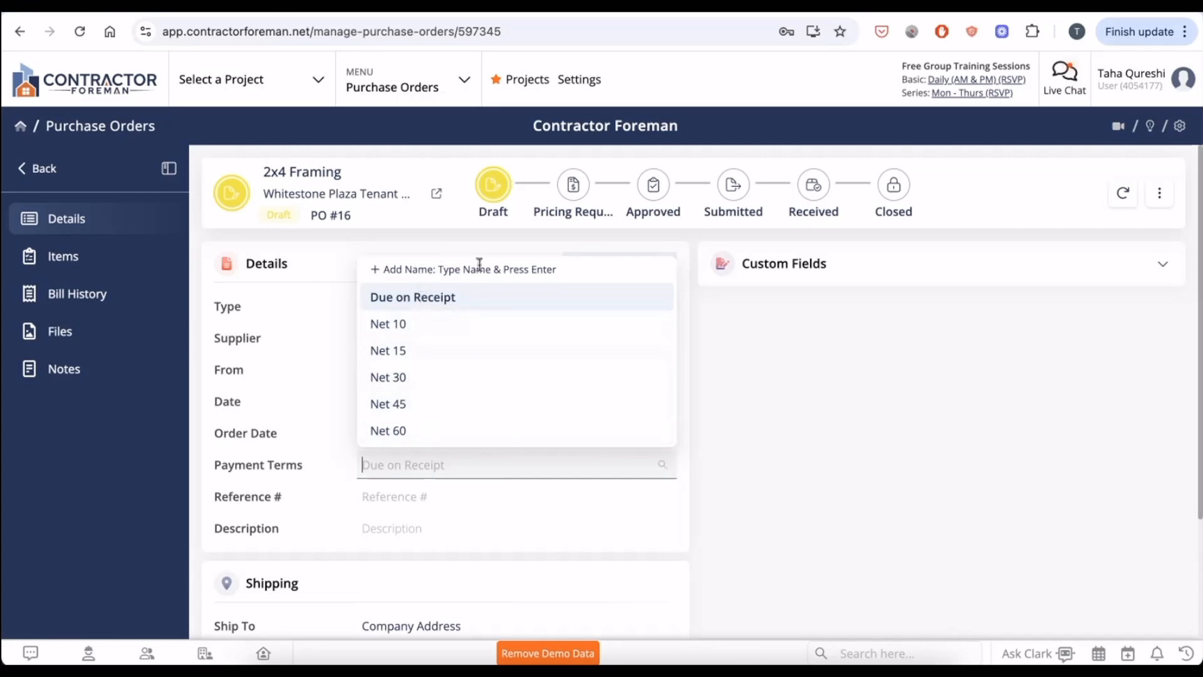
{"action": "left_click", "coordinate": [431, 391]}
Leave the reference number blank and enter the description "2x4 Framing Lumber and Associated Nails"
{"action": "scroll", "coordinate": [439, 439], "scroll_direction": "down", "scroll_amount": 1}
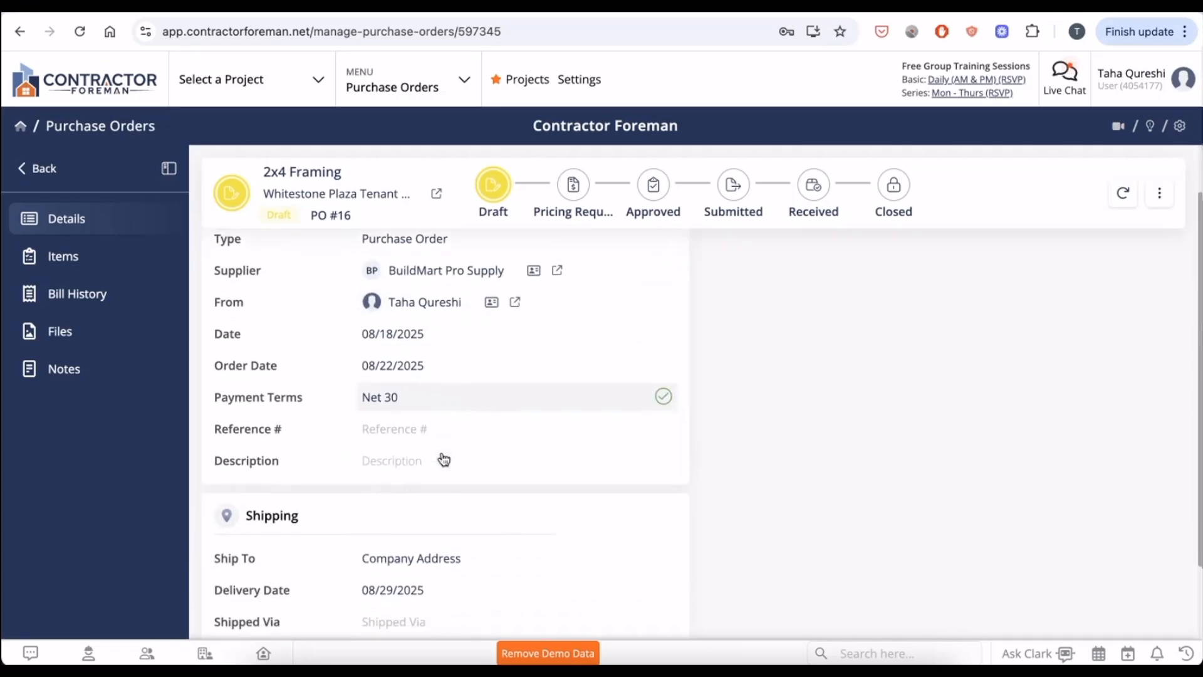
{"action": "left_click", "coordinate": [411, 423]}
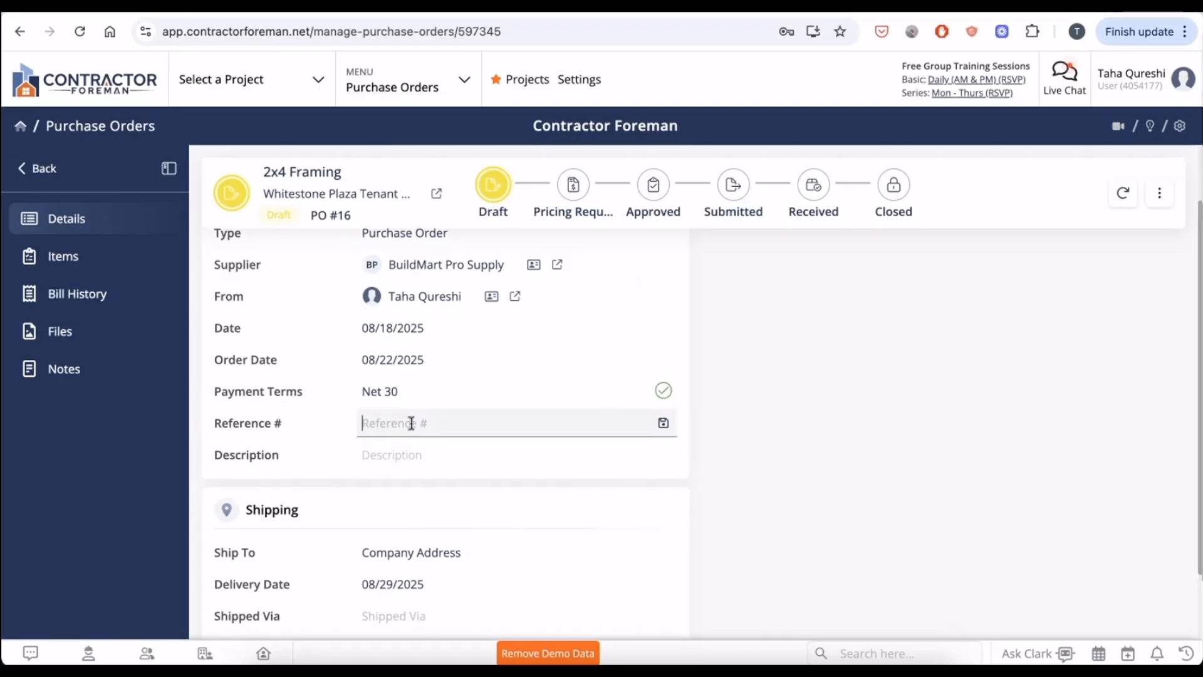
{"action": "left_click", "coordinate": [411, 445]}
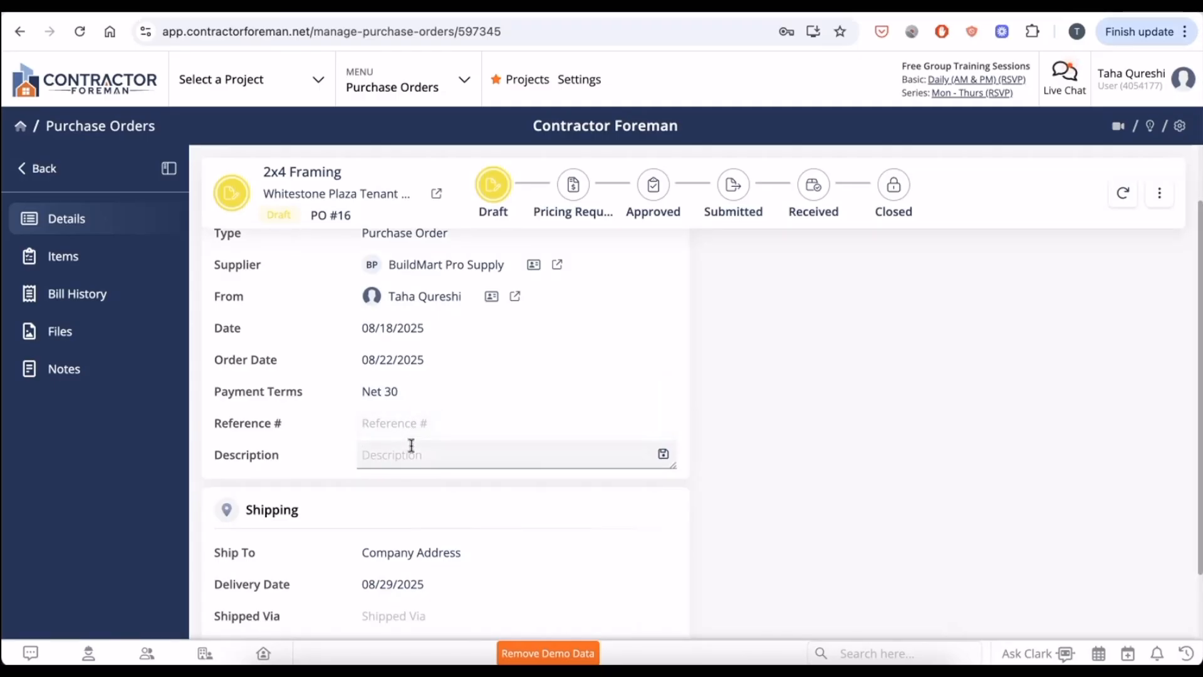
{"action": "type", "text": "2x4 Framing Lumber and"}
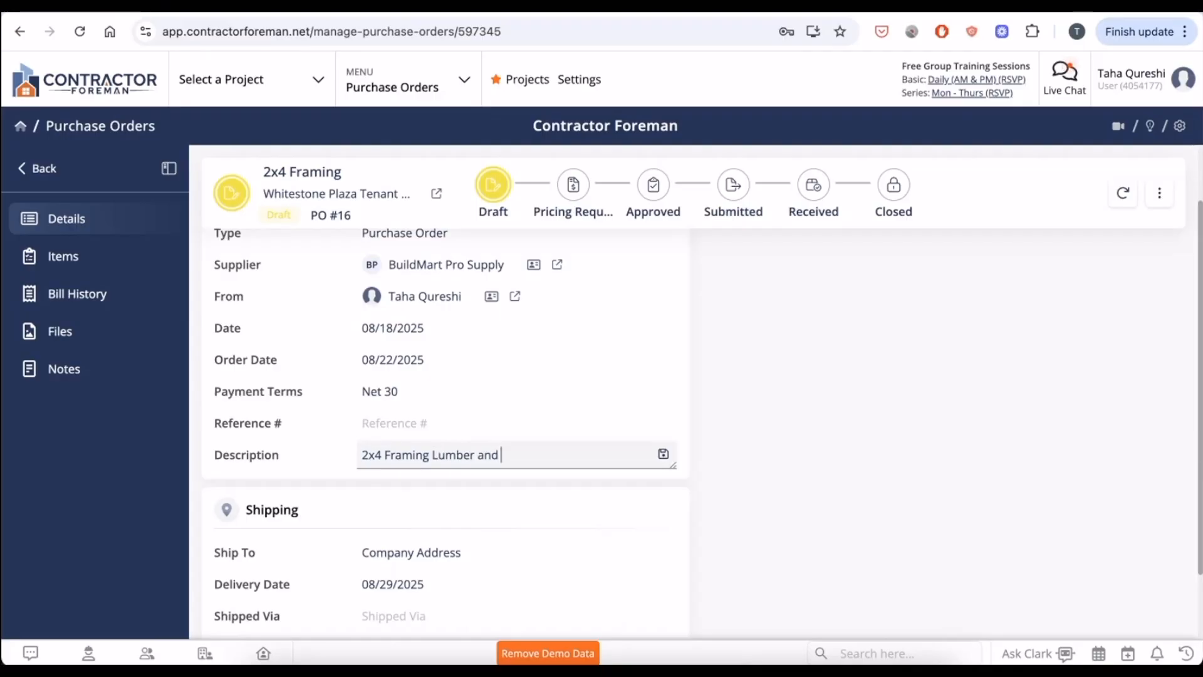
{"action": "type", "text": " Associated Nails"}
Ship the order to the Project Address and set the delivery date to 08/29/2025
{"action": "scroll", "coordinate": [599, 417], "scroll_direction": "down", "scroll_amount": 2}
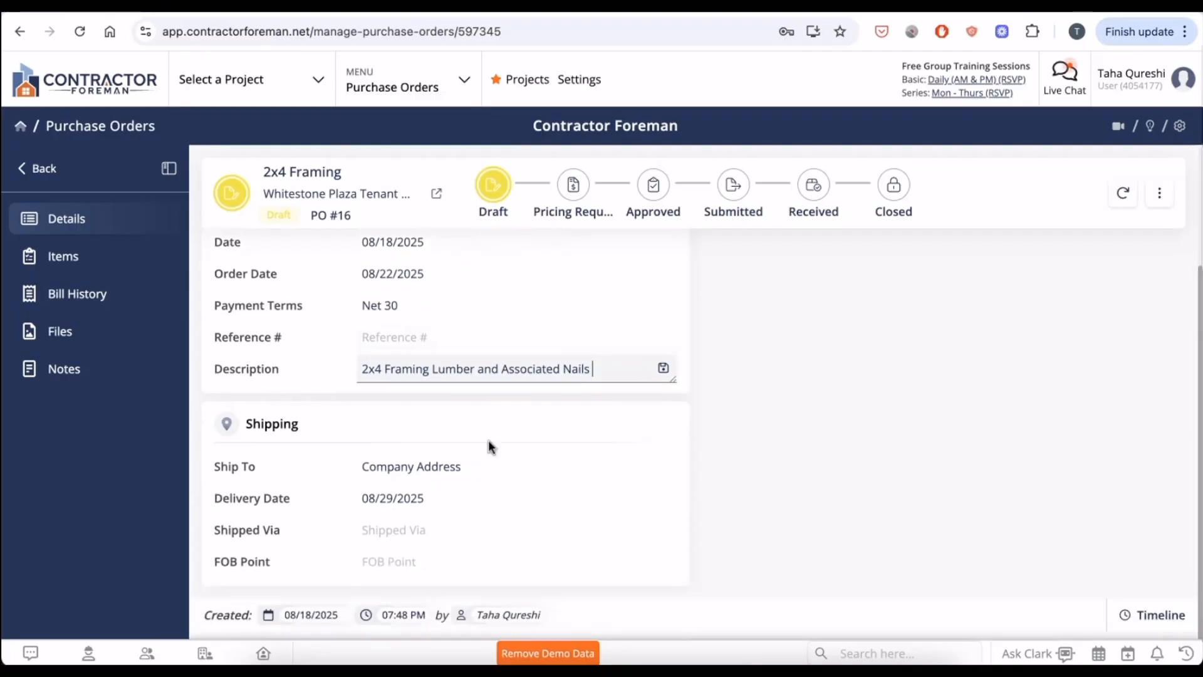
{"action": "left_click", "coordinate": [426, 471]}
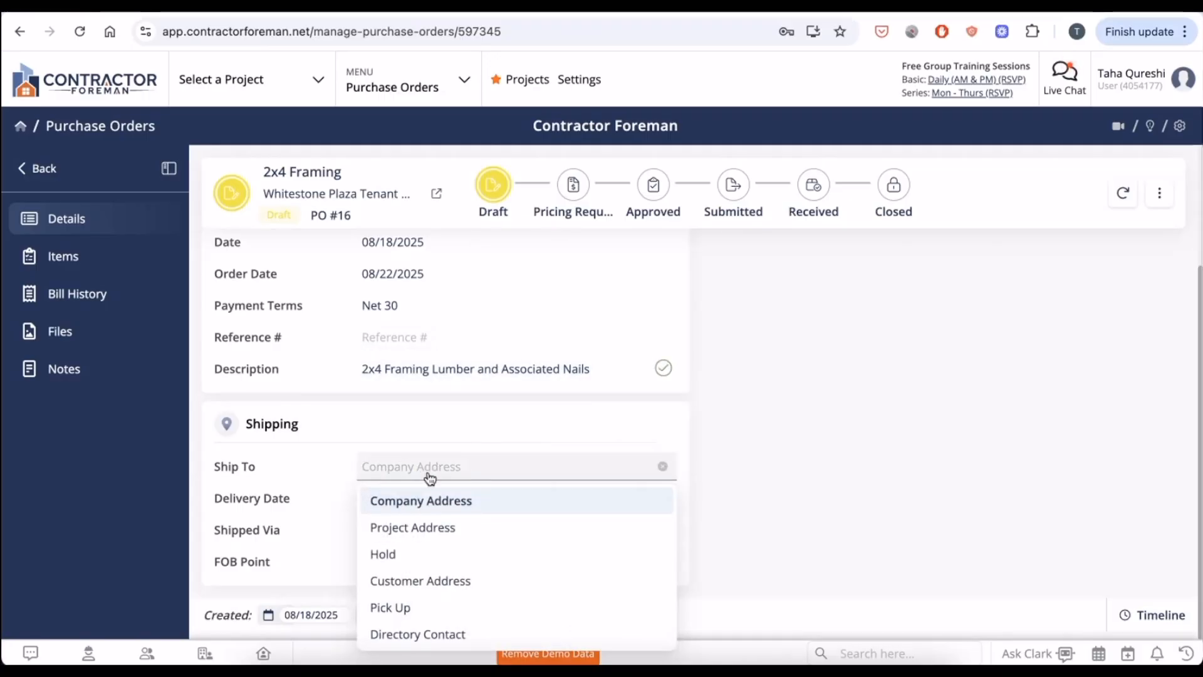
{"action": "left_click", "coordinate": [423, 529]}
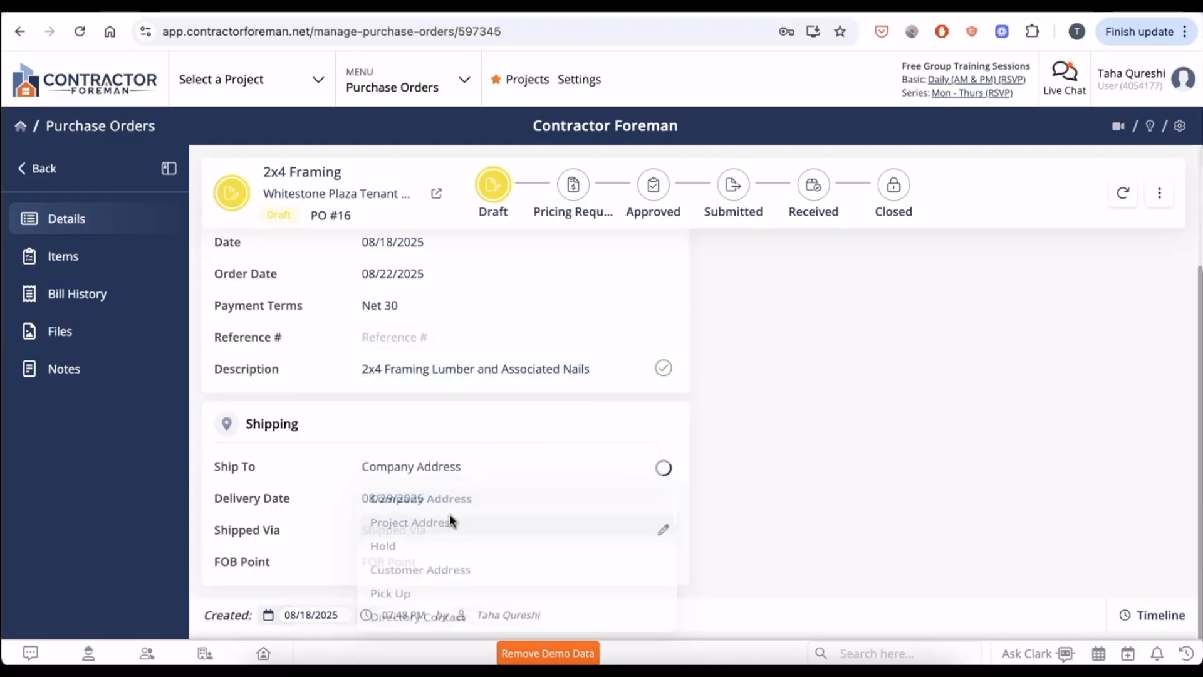
{"action": "left_click", "coordinate": [485, 506]}
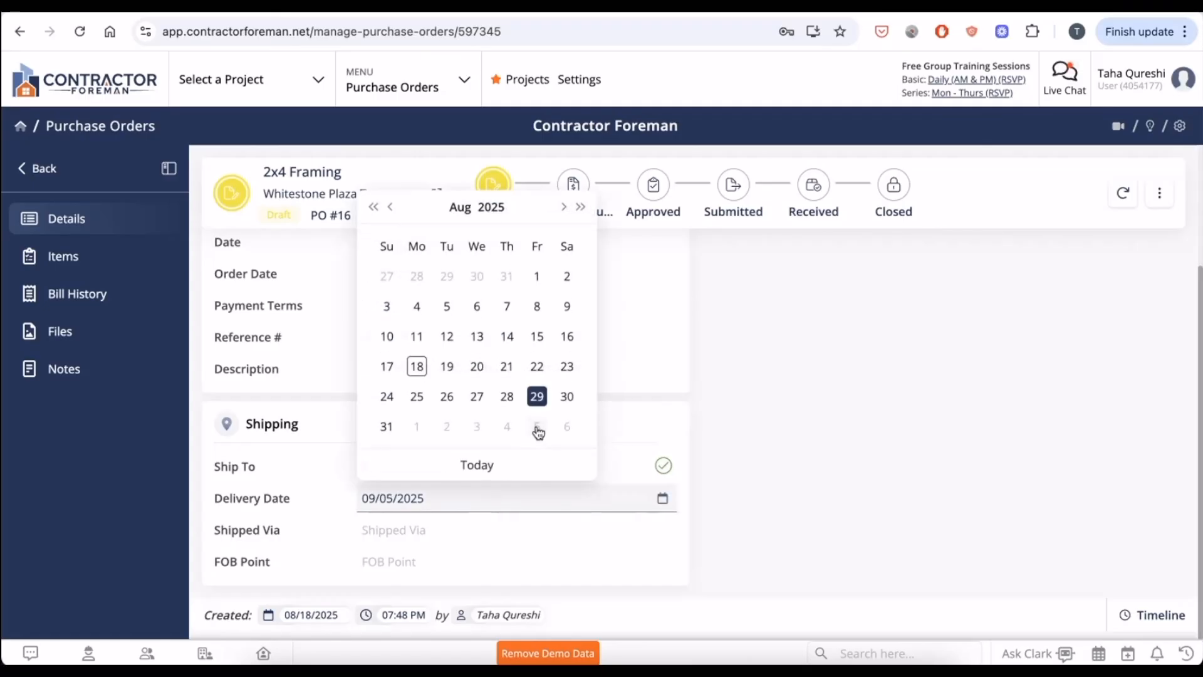
{"action": "left_click", "coordinate": [534, 394]}
Enter FedEx as the Shipped Via carrier for the purchase order
{"action": "left_click", "coordinate": [485, 538]}
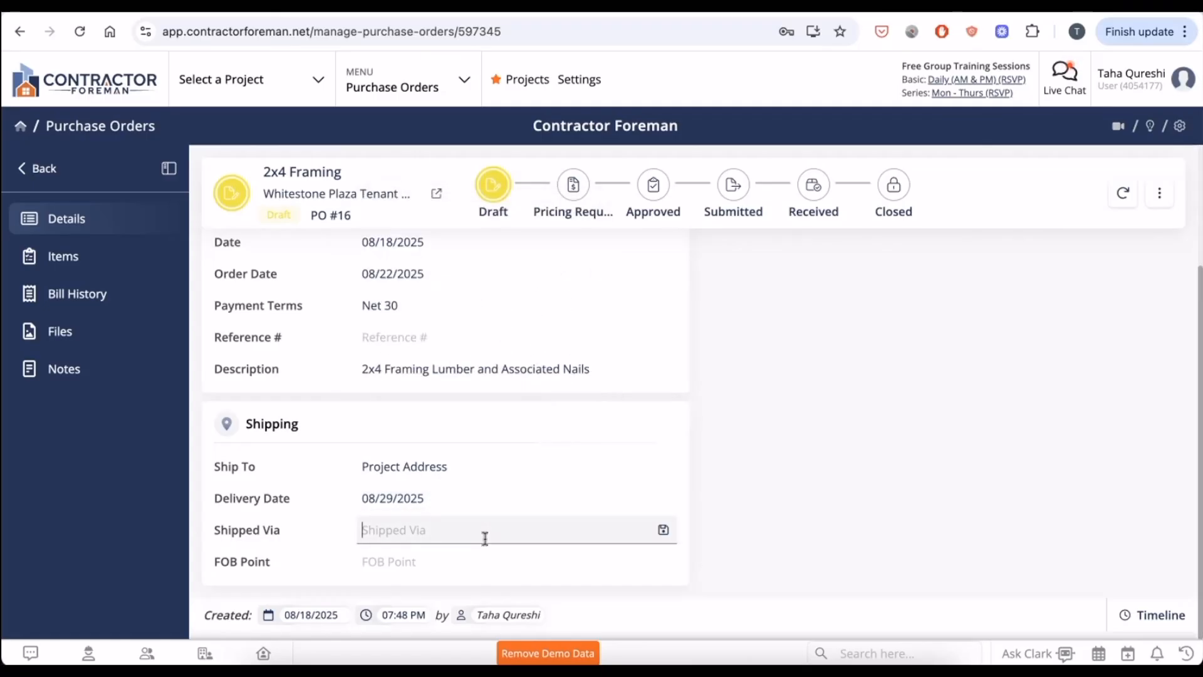
{"action": "type", "text": "FedEx"}
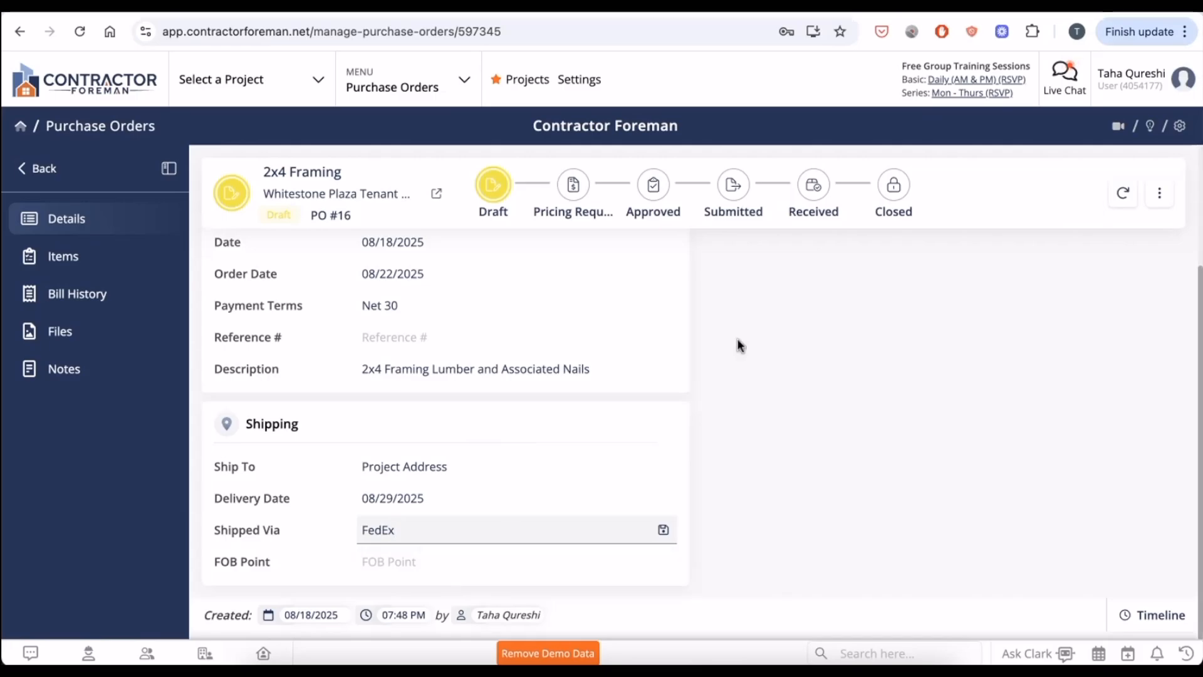
{"action": "left_click", "coordinate": [849, 344]}
Review the status options available for the 2x4 Framing purchase order without changing its status
{"action": "scroll", "coordinate": [849, 345], "scroll_direction": "up", "scroll_amount": 3}
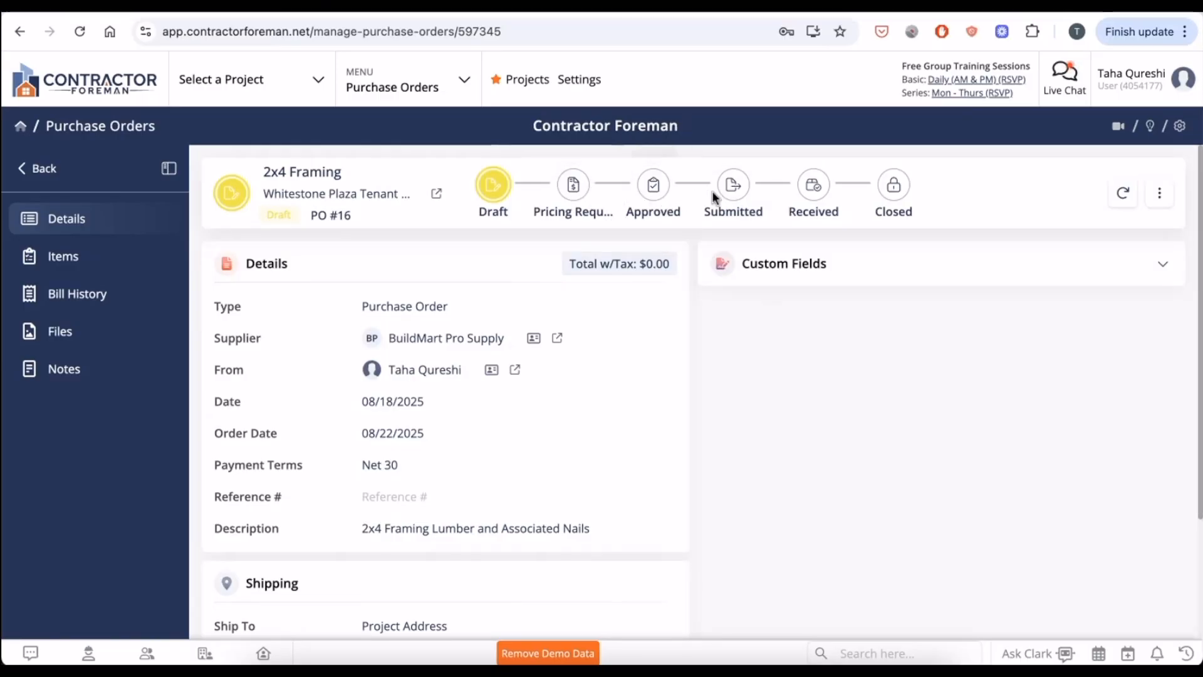
{"action": "left_click", "coordinate": [278, 215]}
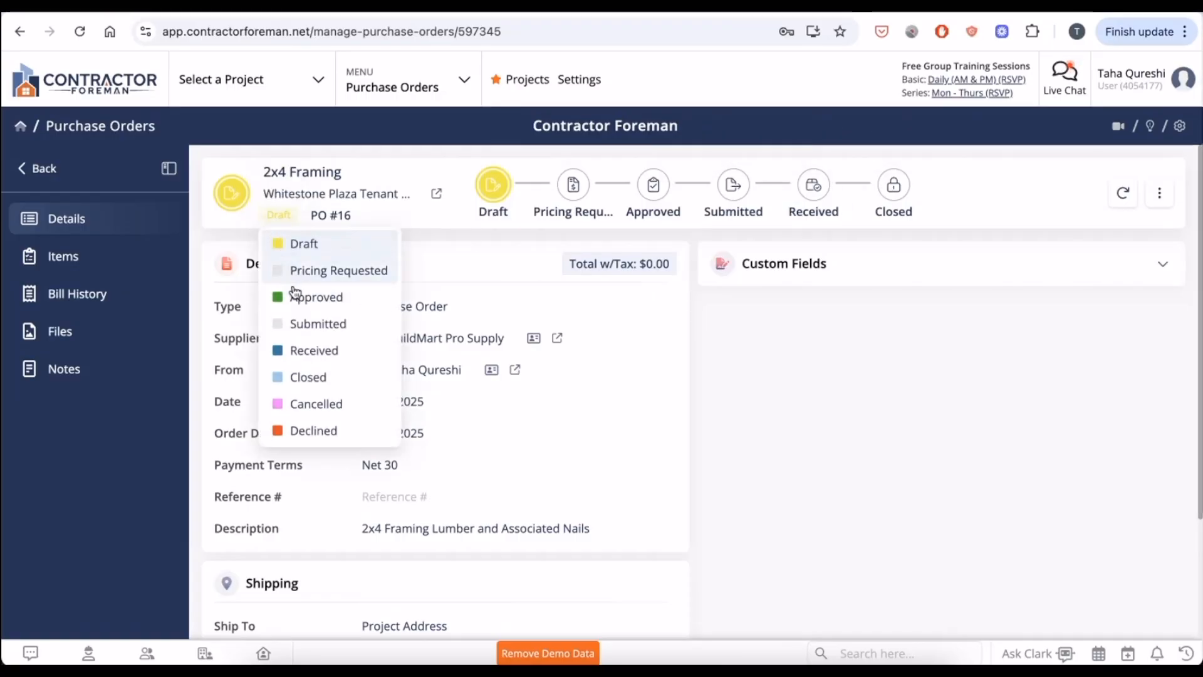
{"action": "left_click", "coordinate": [788, 388]}
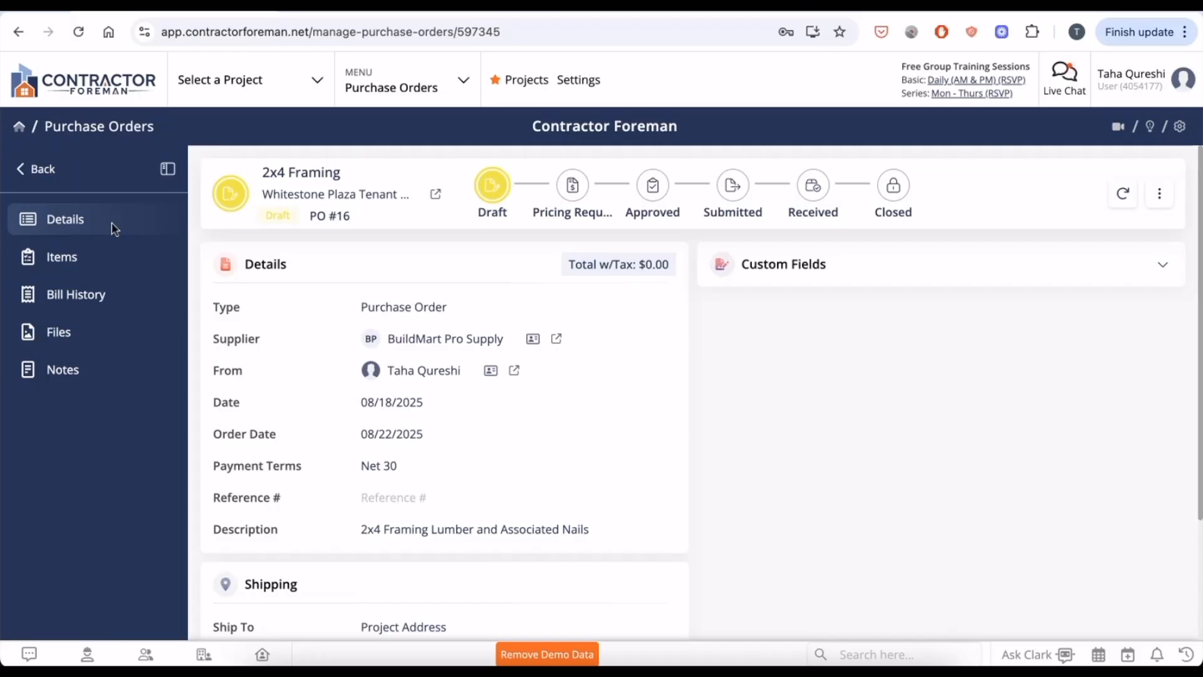
In the purchase order's items, start a manual item named 2x4 Lumber with the item type Material
{"action": "left_click", "coordinate": [74, 254]}
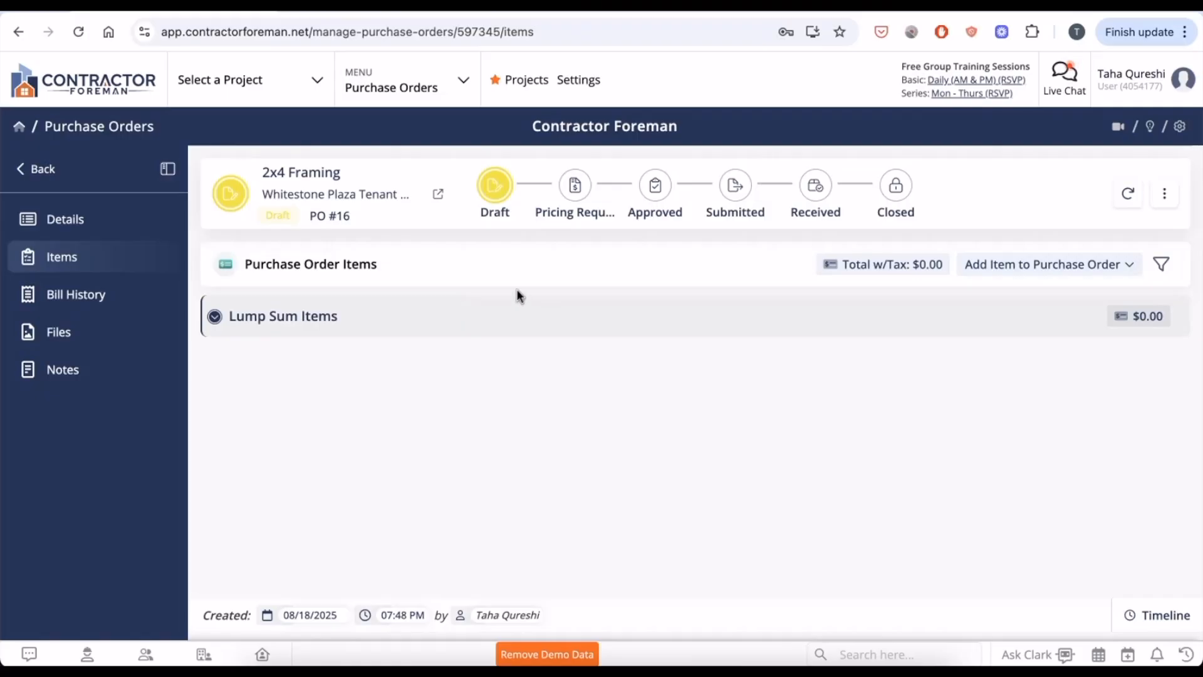
{"action": "left_click", "coordinate": [1022, 268]}
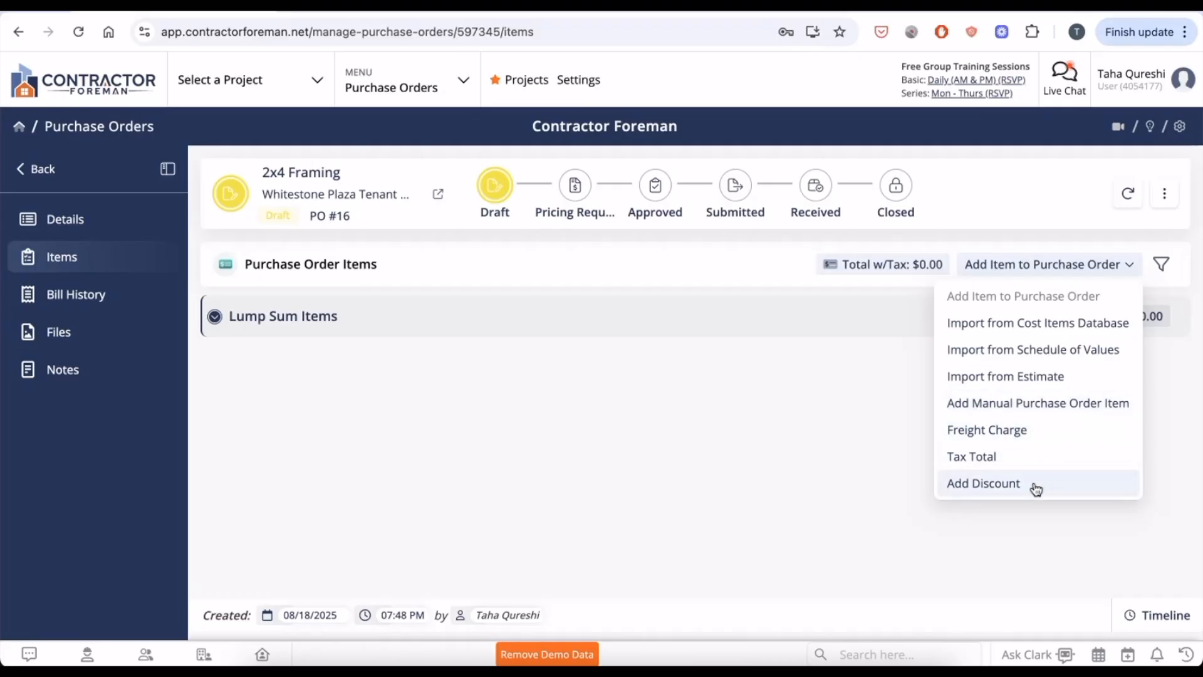
{"action": "left_click", "coordinate": [1009, 409]}
{"action": "left_click", "coordinate": [781, 155]}
{"action": "type", "text": "2x"}
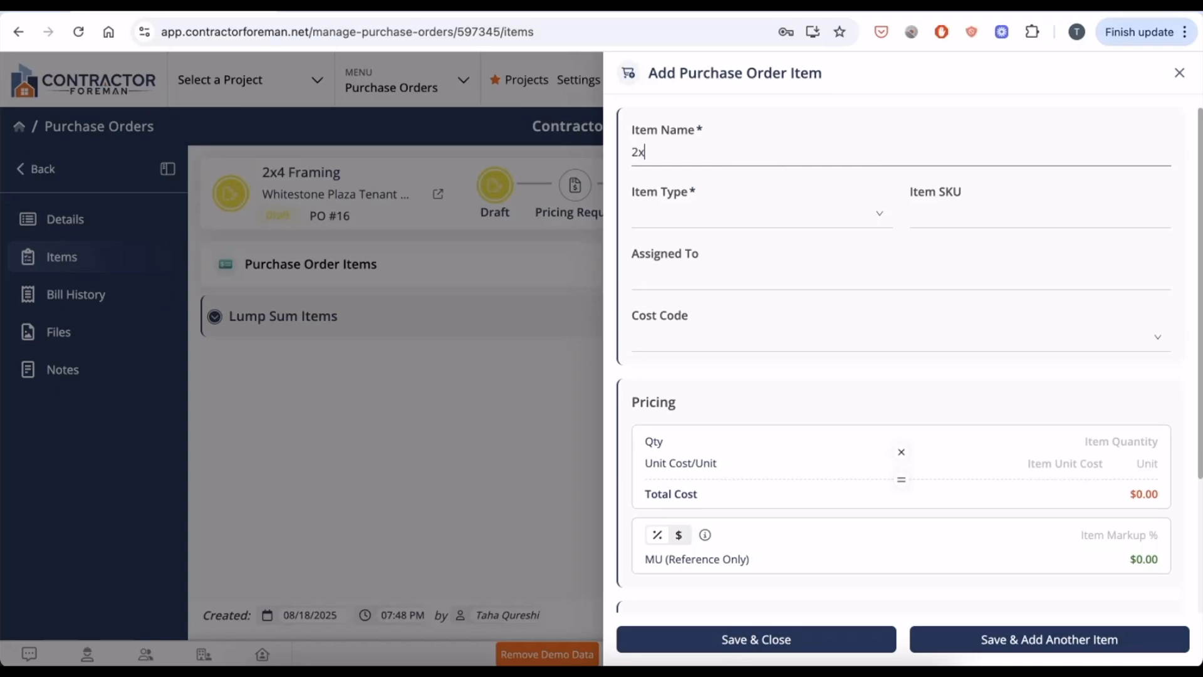
{"action": "type", "text": "4 Lumb er"}
{"action": "left_click", "coordinate": [775, 210]}
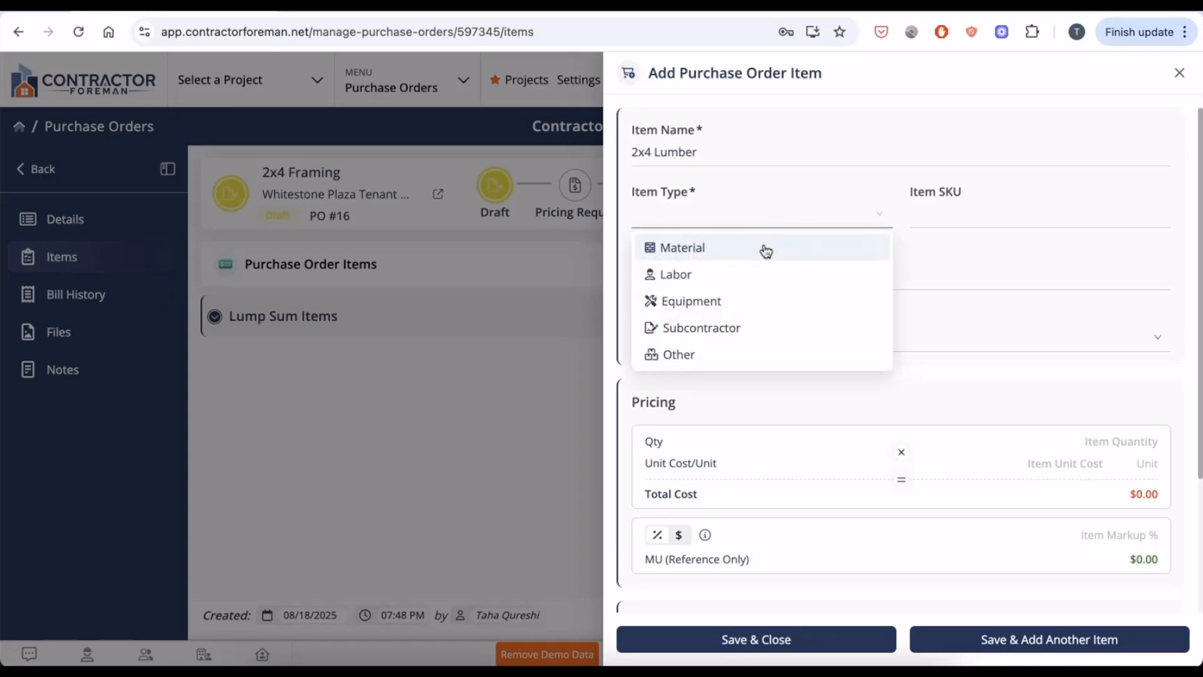
{"action": "left_click", "coordinate": [766, 251]}
Assign the item to the vendor BuildMart Pro Supply and give it the cost code Framing, Ceilings (06110-510)
{"action": "left_click", "coordinate": [802, 271]}
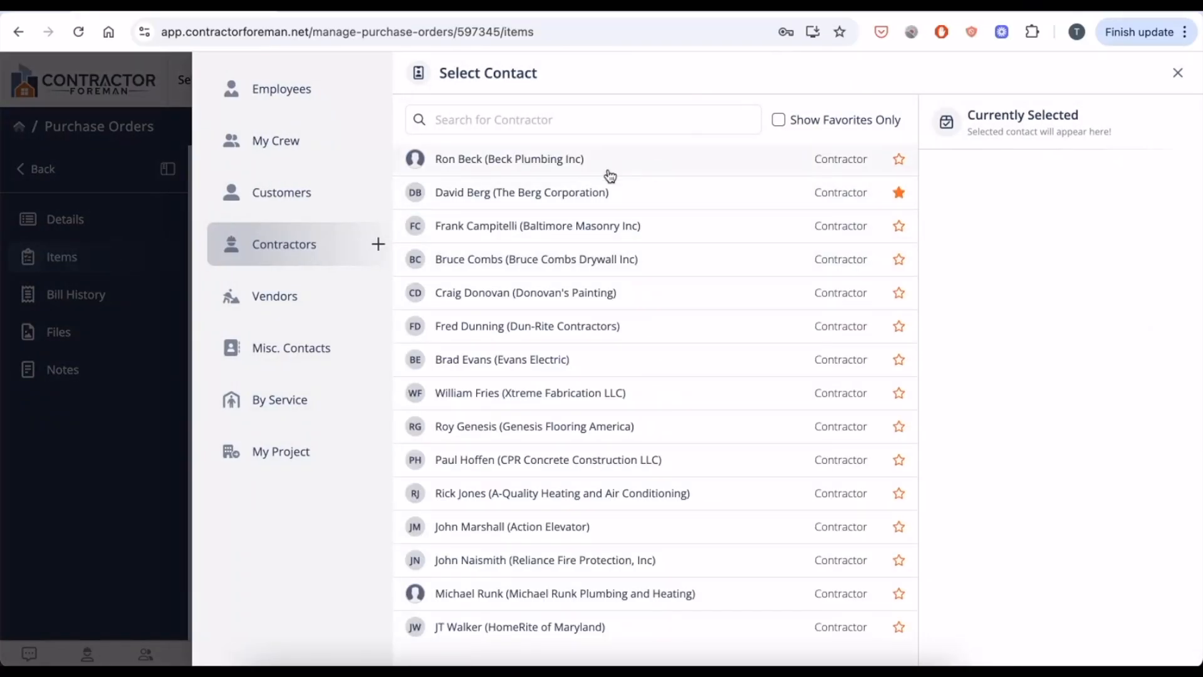
{"action": "left_click", "coordinate": [325, 296]}
{"action": "left_click", "coordinate": [537, 172]}
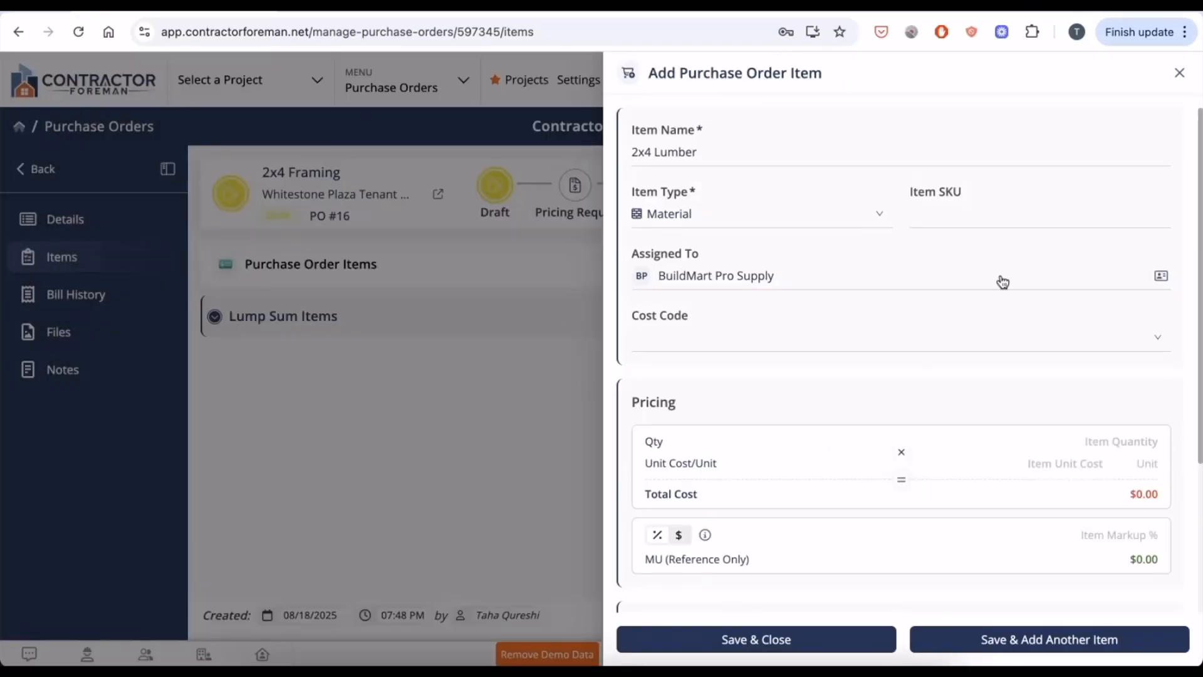
{"action": "left_click", "coordinate": [900, 341]}
{"action": "type", "text": "fram"}
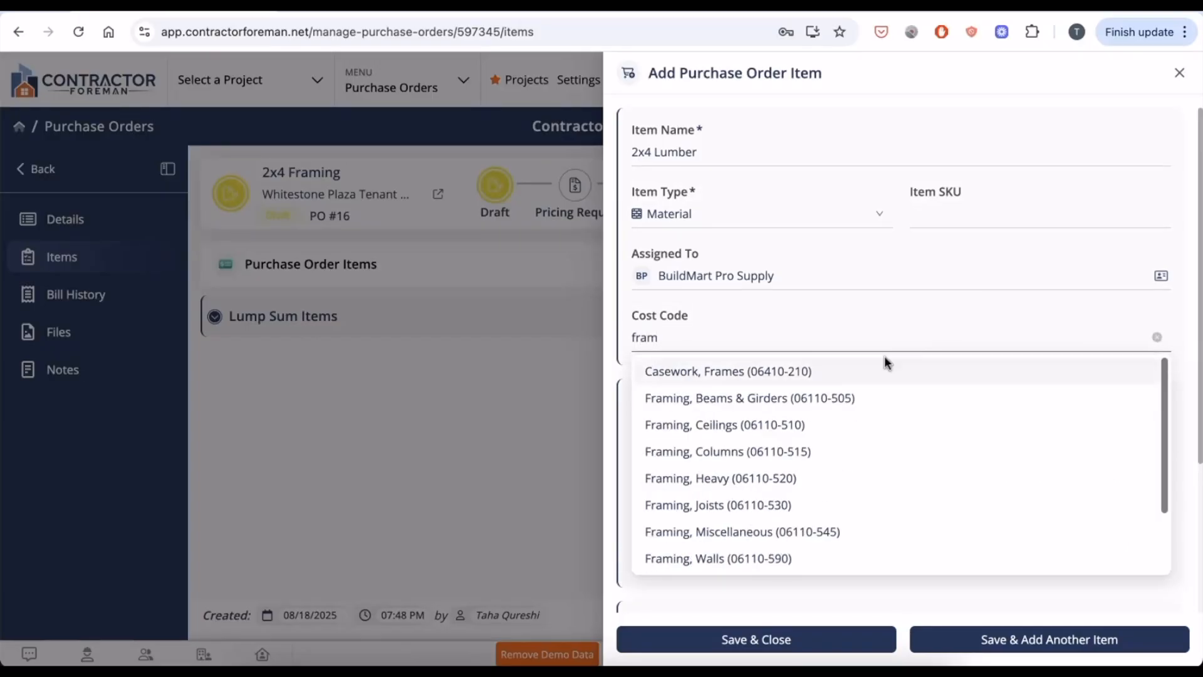
{"action": "left_click", "coordinate": [771, 426]}
Price the item with a quantity of 20 at a unit cost of 4.99 per ea
{"action": "scroll", "coordinate": [909, 394], "scroll_direction": "down", "scroll_amount": 1}
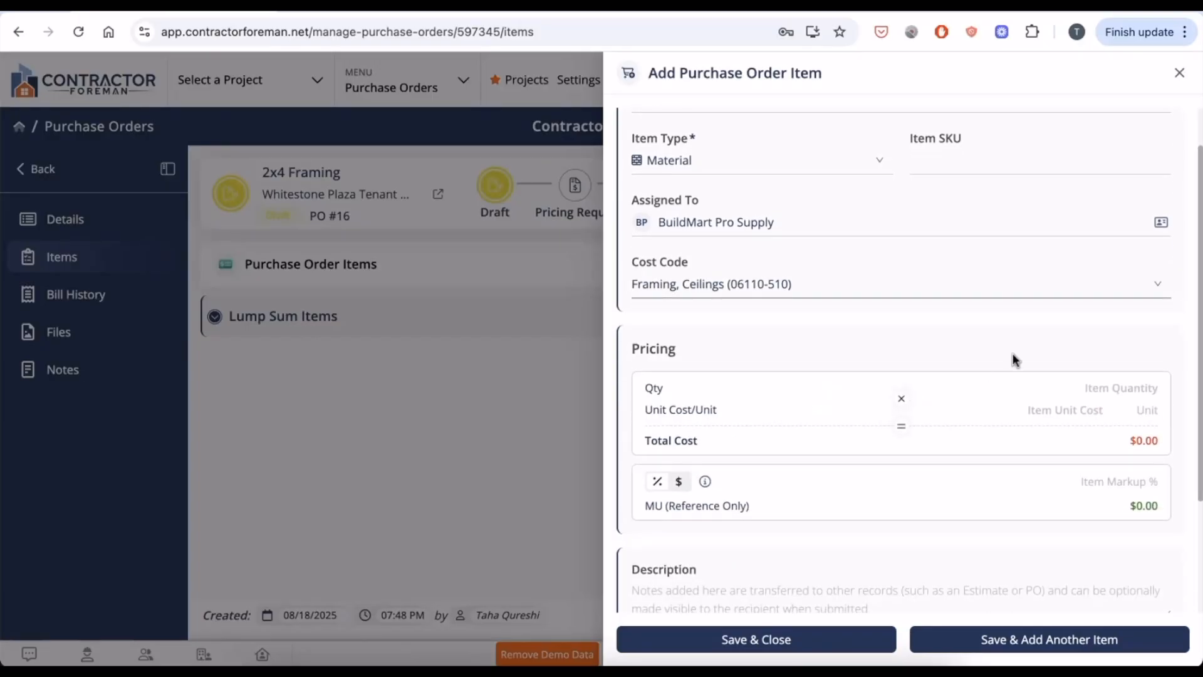
{"action": "scroll", "coordinate": [1013, 357], "scroll_direction": "down", "scroll_amount": 1}
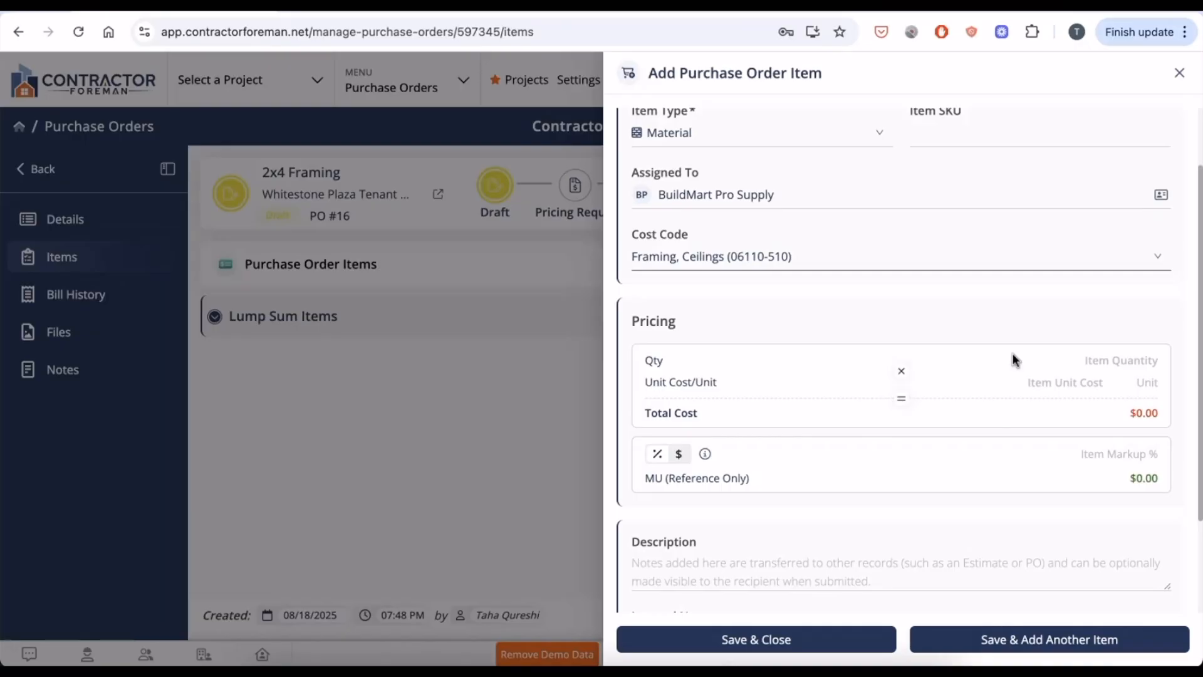
{"action": "left_click", "coordinate": [1105, 368]}
{"action": "type", "text": "20"}
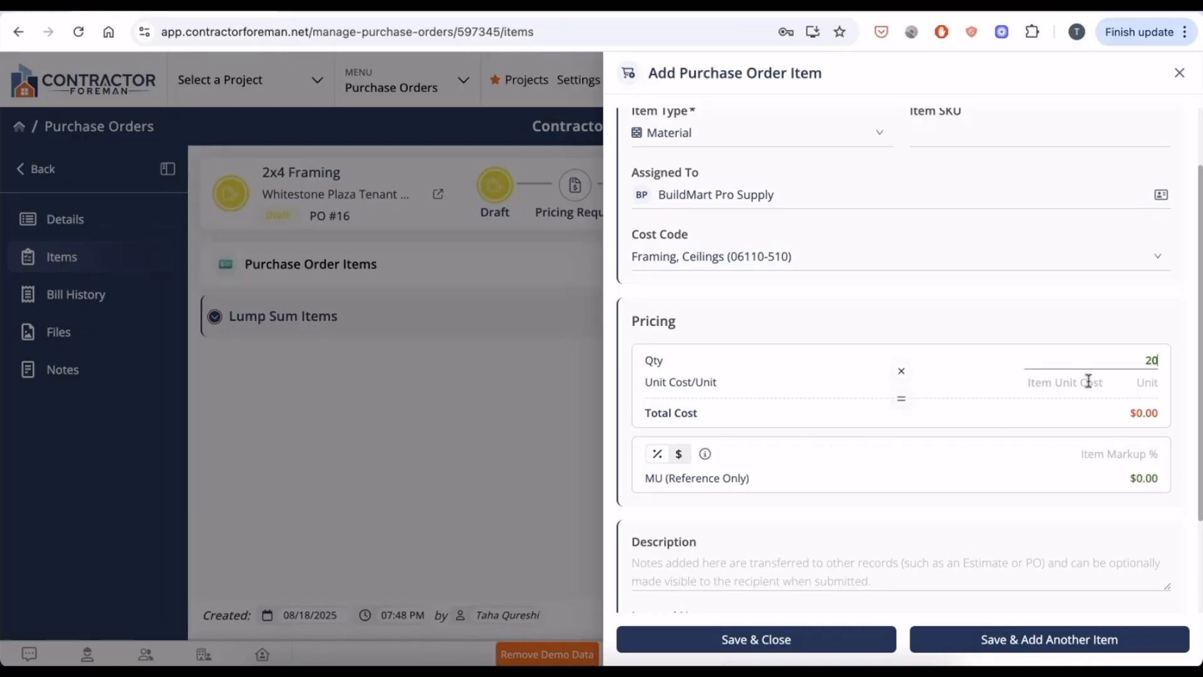
{"action": "left_click", "coordinate": [1077, 383]}
{"action": "type", "text": "4.99"}
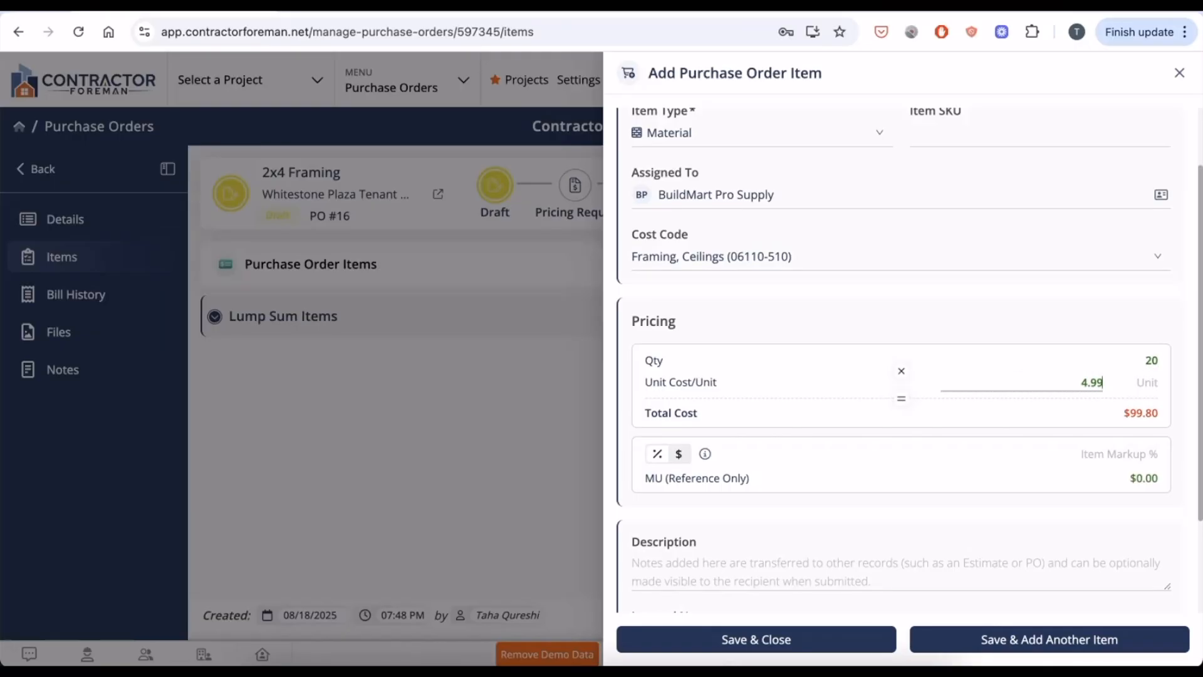
{"action": "key", "text": "Tab"}
{"action": "type", "text": "ea"}
{"action": "left_click", "coordinate": [1046, 333]}
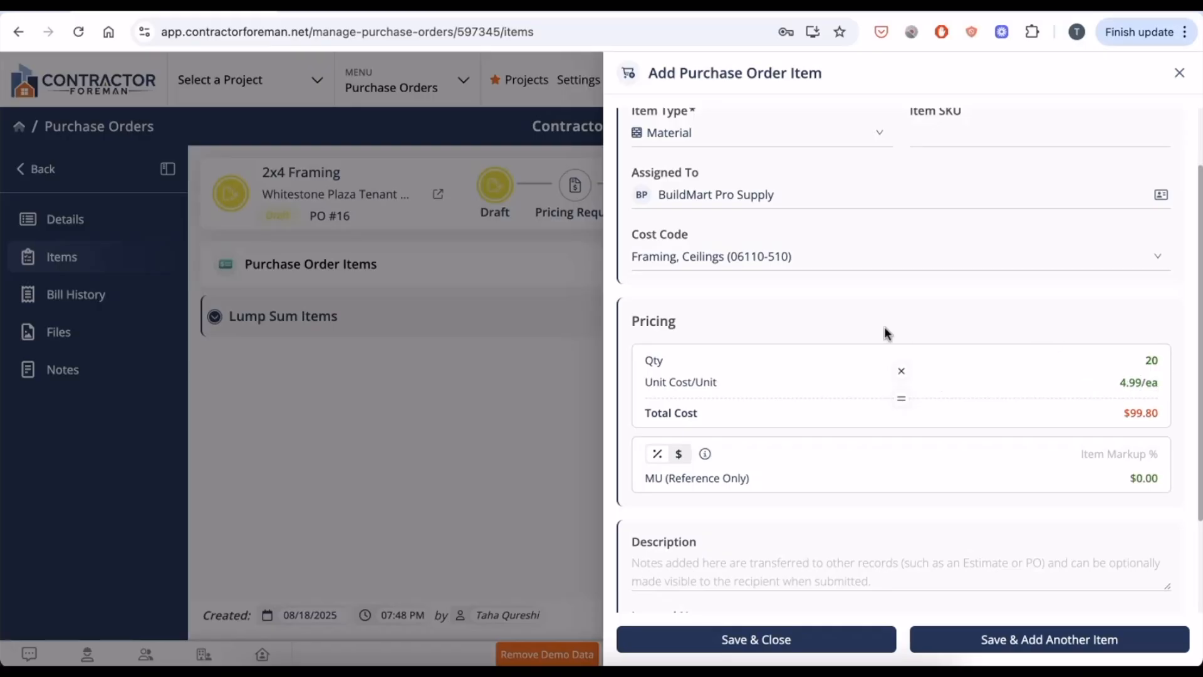
Enter the item description "2x4 Lumber for the ceilings on the 4th floor" and save the item
{"action": "scroll", "coordinate": [887, 333], "scroll_direction": "down", "scroll_amount": 1}
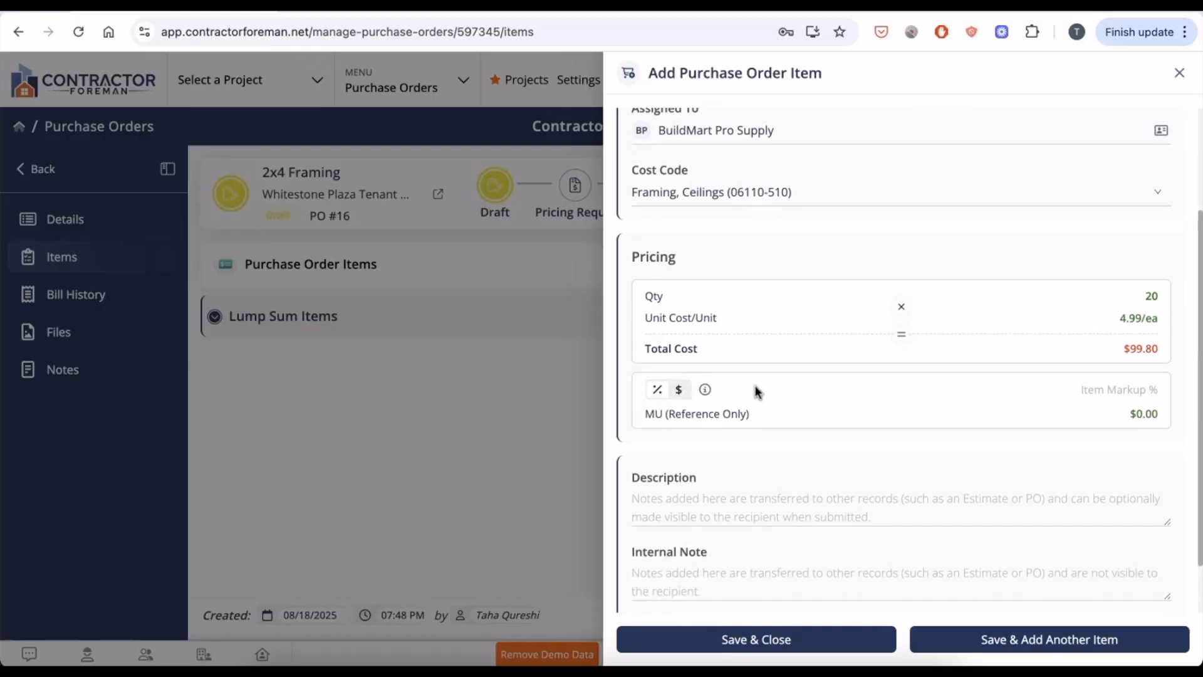
{"action": "scroll", "coordinate": [755, 392], "scroll_direction": "down", "scroll_amount": 2}
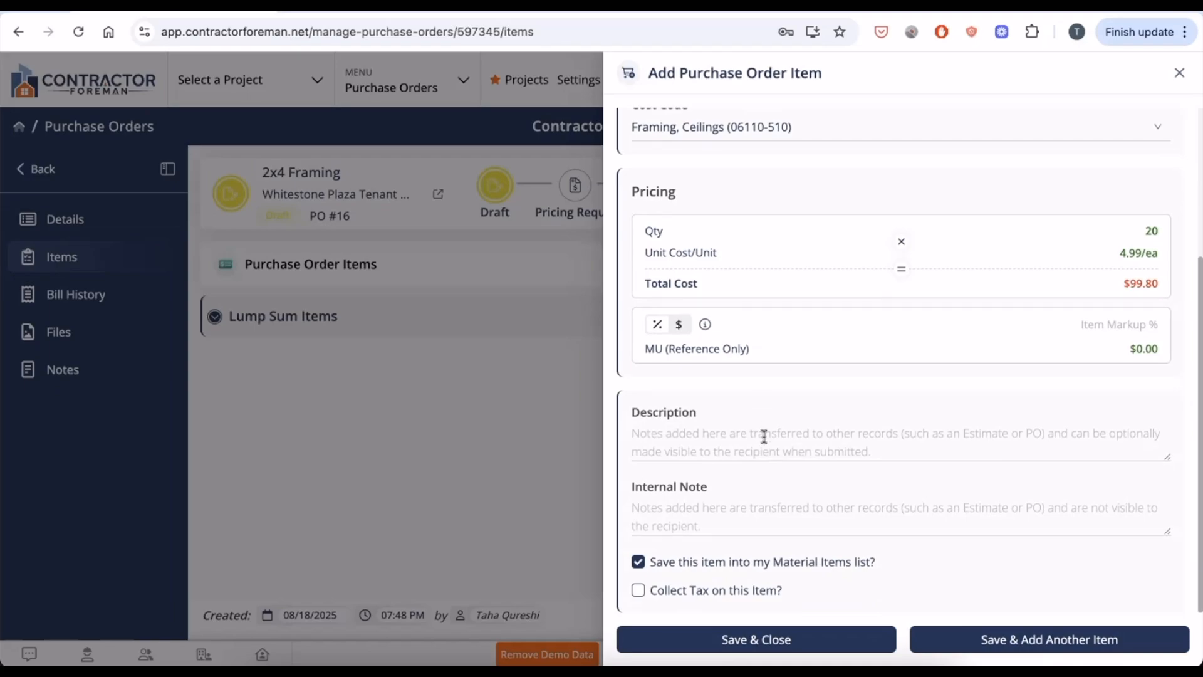
{"action": "left_click", "coordinate": [764, 437]}
{"action": "type", "text": "2x4 "}
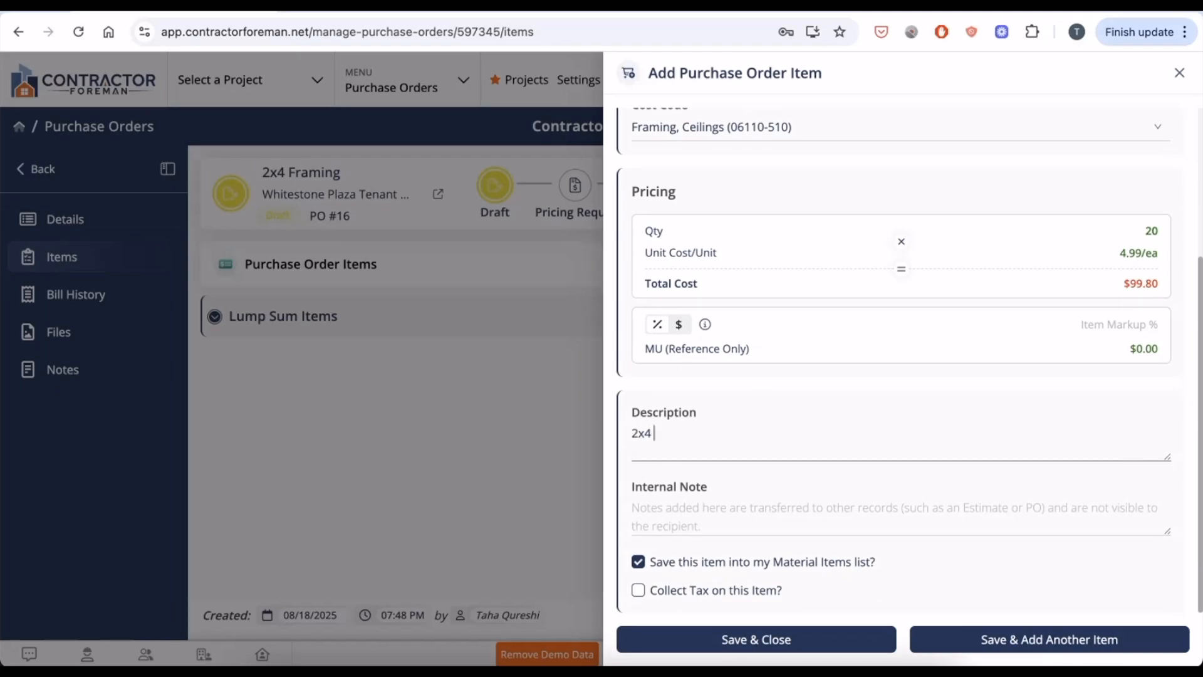
{"action": "type", "text": "Lumber for the ceilings on the f"}
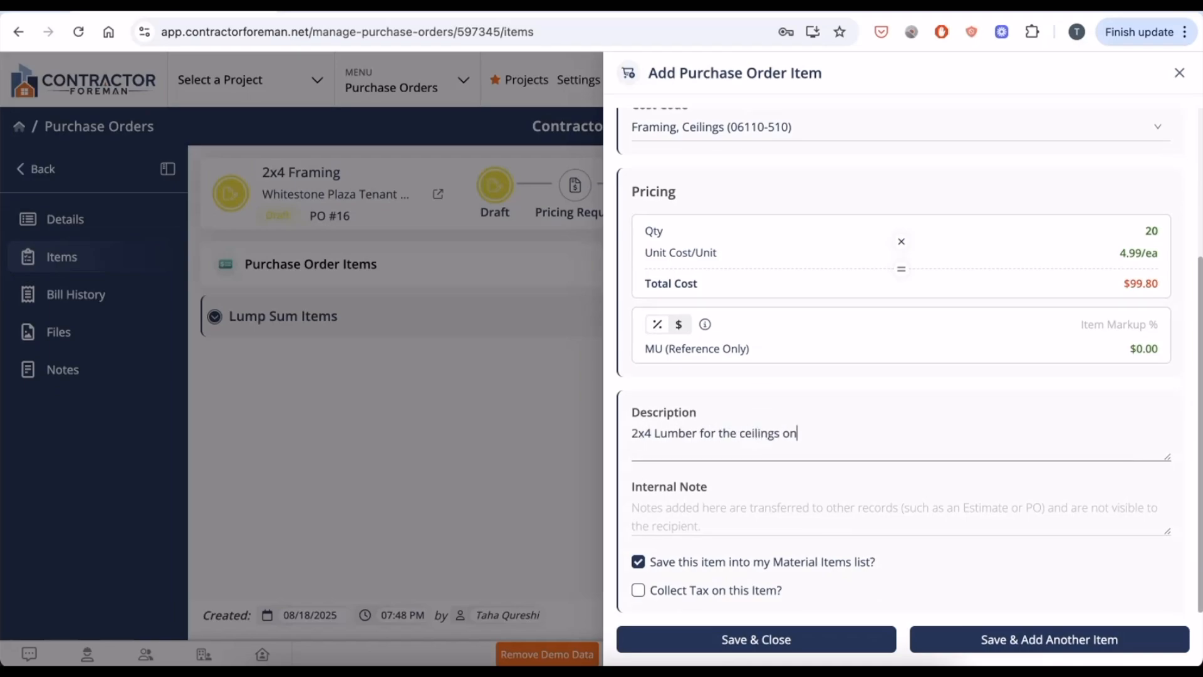
{"action": "type", "text": "th floor"}
{"action": "left_click", "coordinate": [715, 636]}
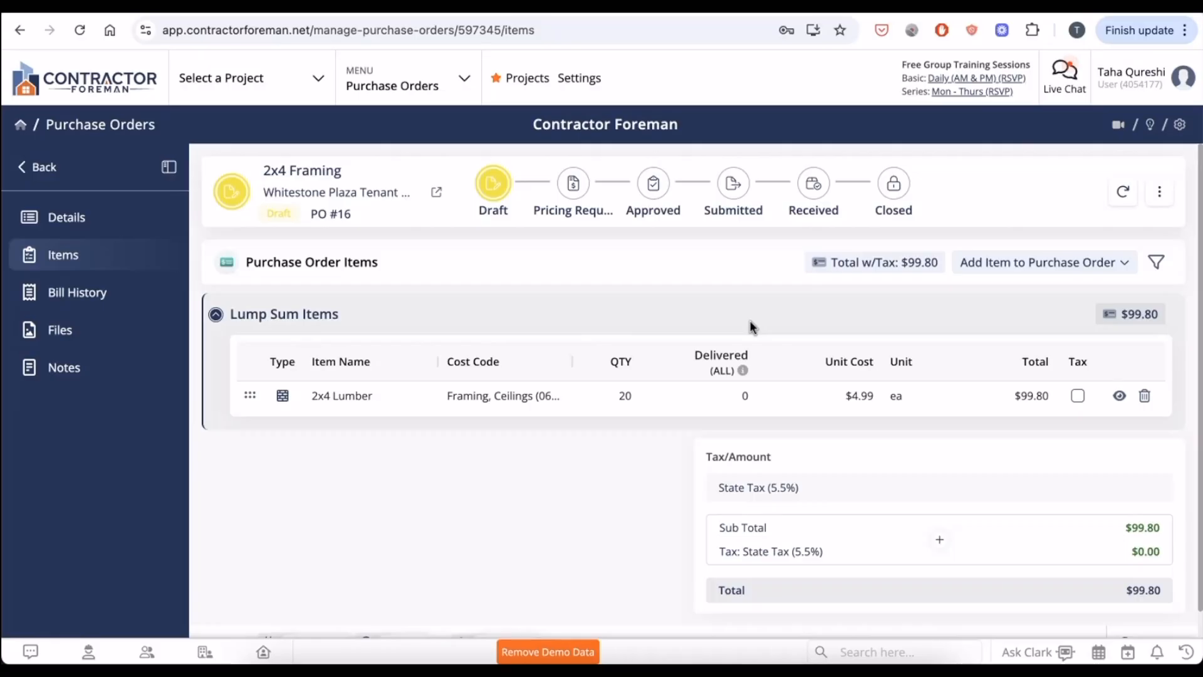
Clear the unit cost of the 2x4 Lumber item on the purchase order
{"action": "left_click", "coordinate": [837, 393]}
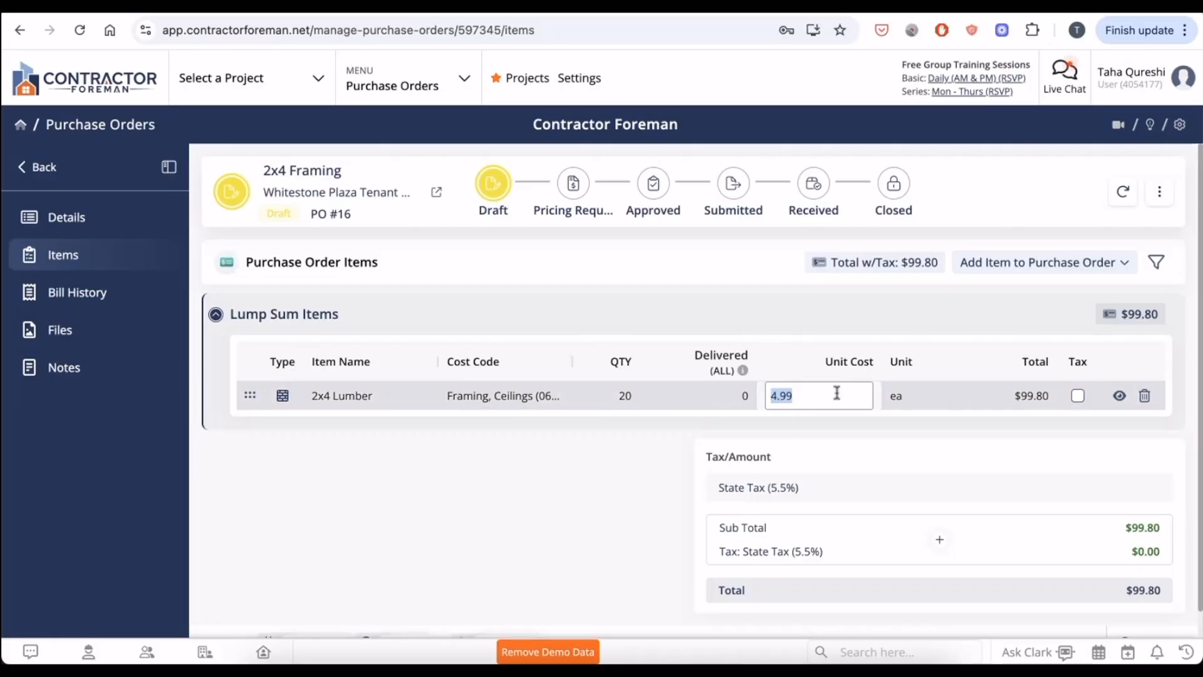
{"action": "key", "text": "BackSpace"}
{"action": "left_click", "coordinate": [900, 337]}
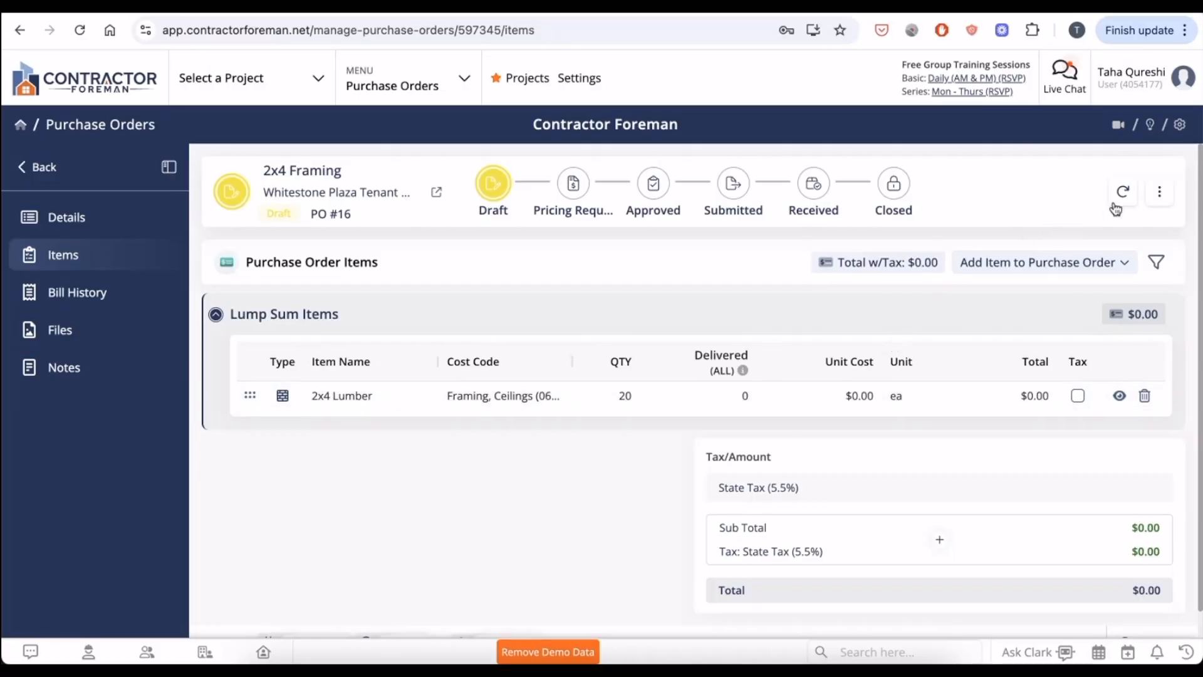
Generate a pricing request for the purchase order and agree to send it to suppliers
{"action": "left_click", "coordinate": [1160, 191]}
{"action": "left_click", "coordinate": [1137, 250]}
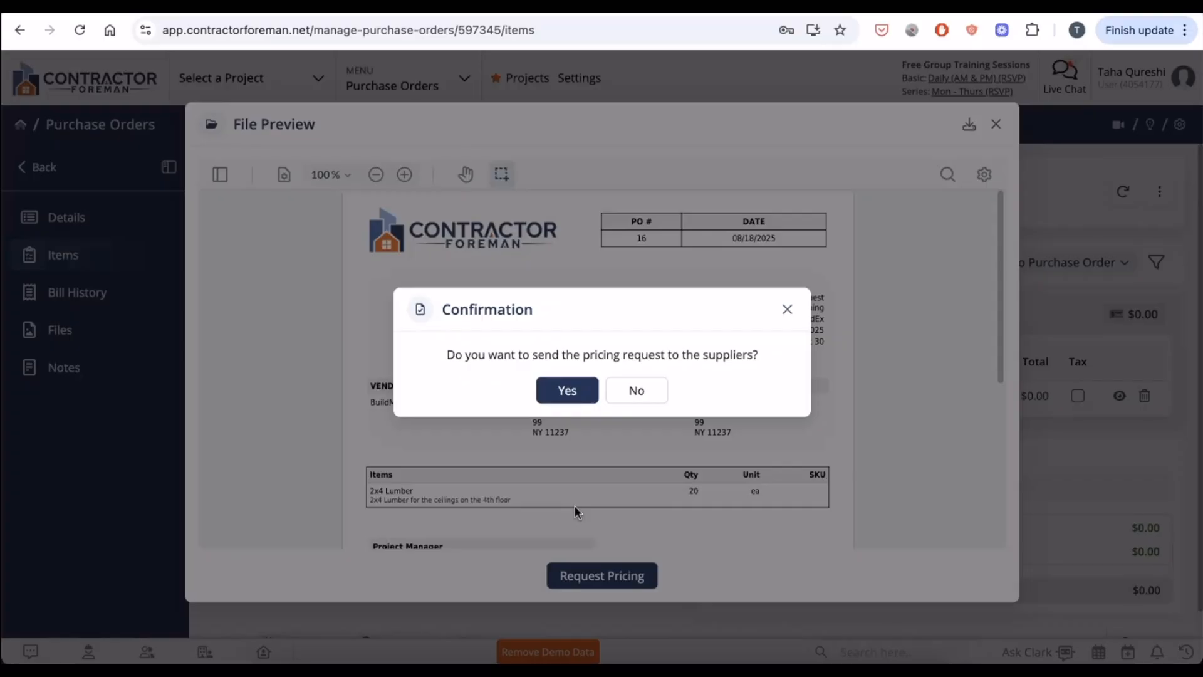
{"action": "left_click", "coordinate": [567, 390]}
Add GotuGo, Slegg and Ontario Hydro - Temporary Service Division as pricing request recipients, and close the request without sending
{"action": "left_click", "coordinate": [786, 190]}
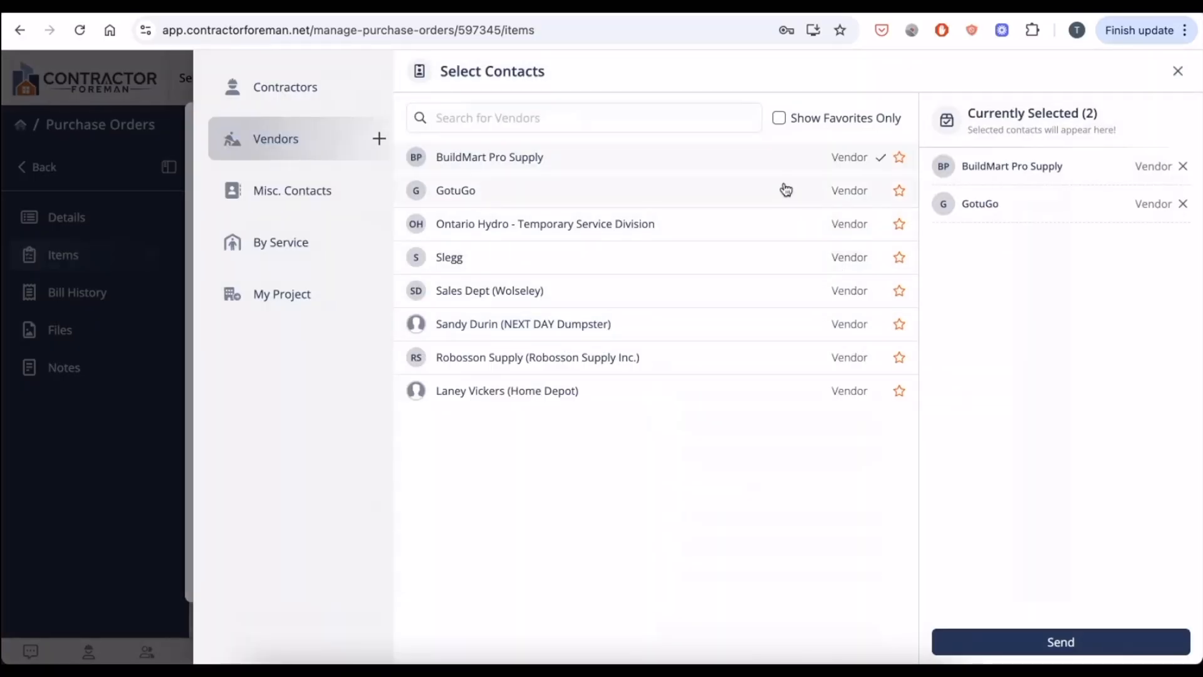
{"action": "left_click", "coordinate": [765, 218]}
{"action": "left_click", "coordinate": [742, 237]}
{"action": "left_click", "coordinate": [730, 253]}
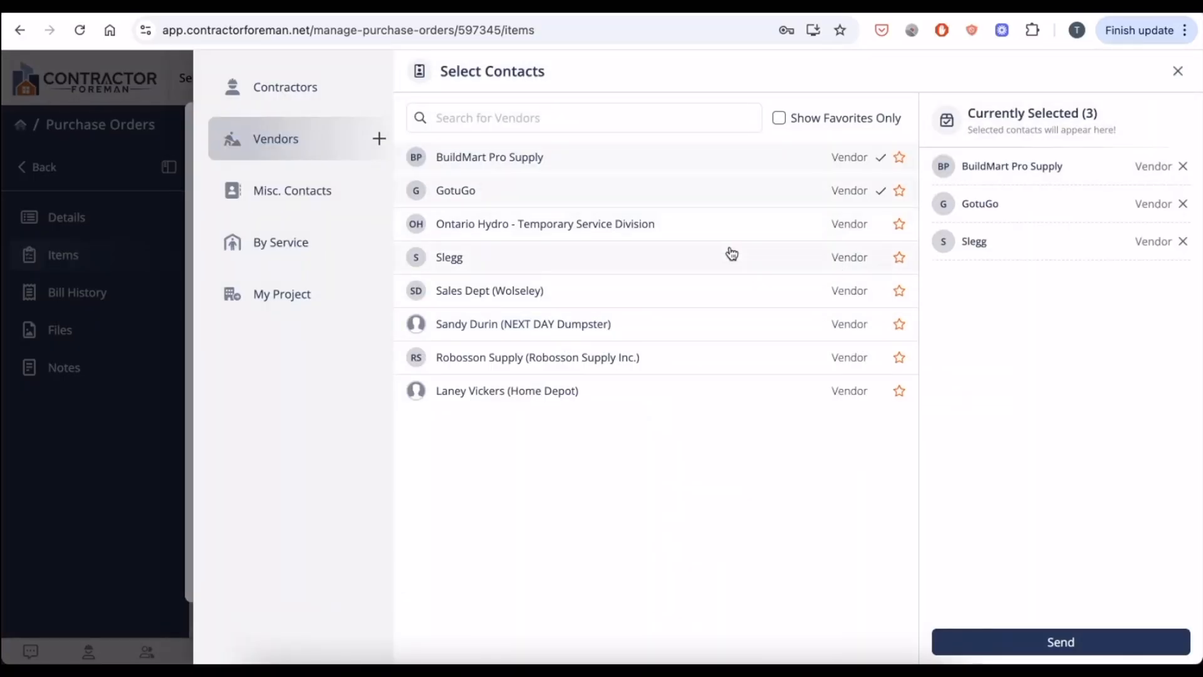
{"action": "left_click", "coordinate": [728, 226]}
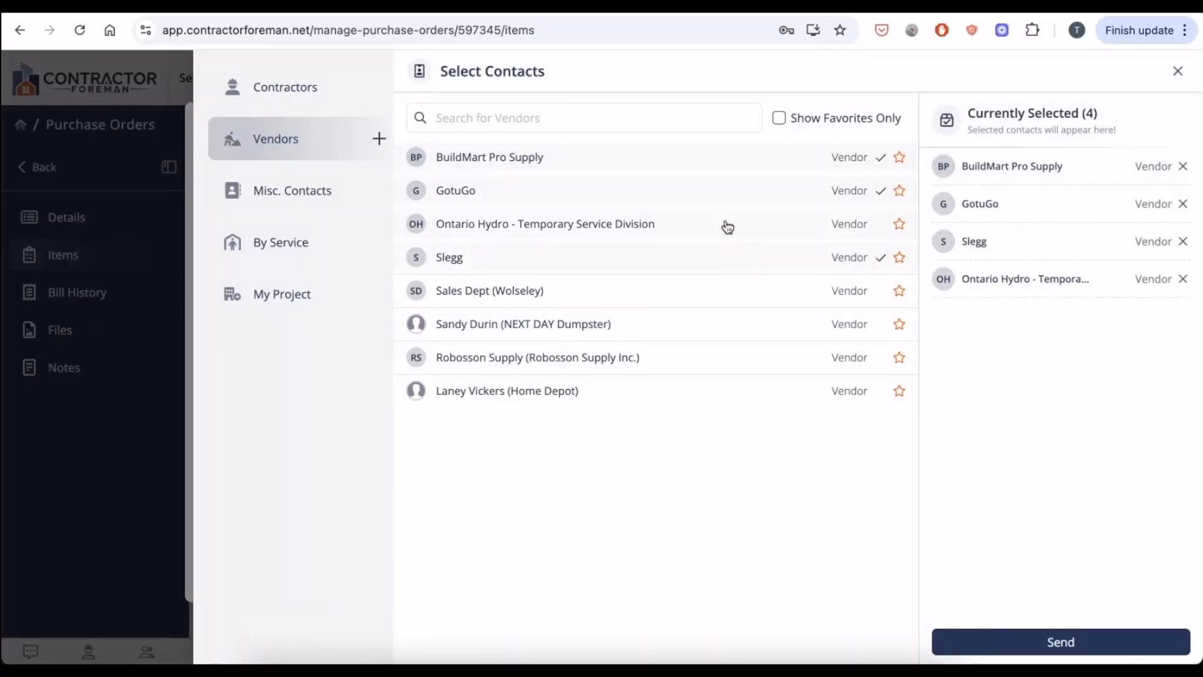
{"action": "left_click", "coordinate": [1176, 71]}
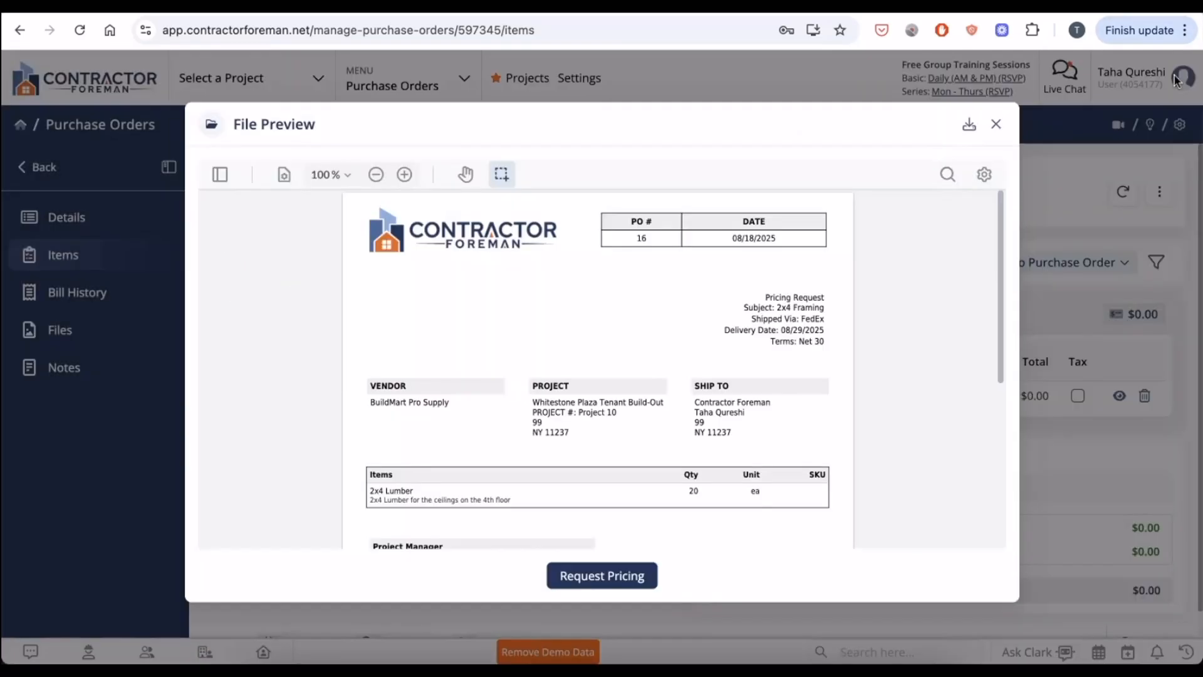
{"action": "left_click", "coordinate": [993, 125]}
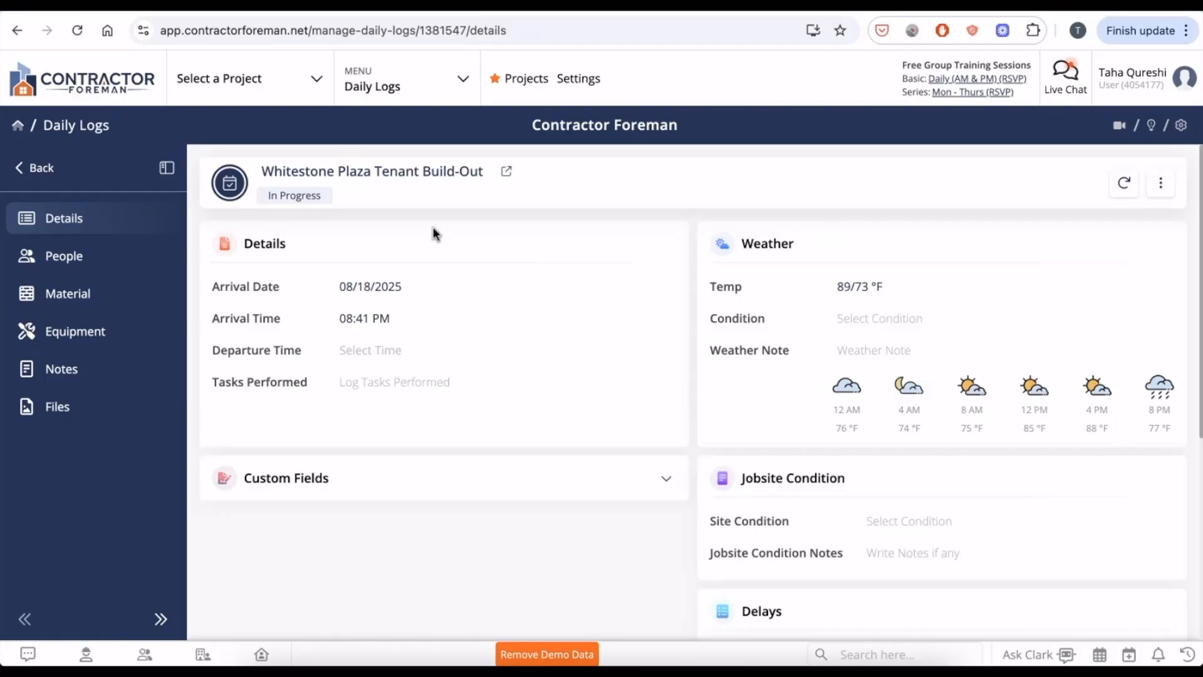
Add 2x4 Lumber (PO #16) to the delivered material items of the Whitestone Plaza Tenant Build-Out daily log
{"action": "left_click", "coordinate": [56, 303]}
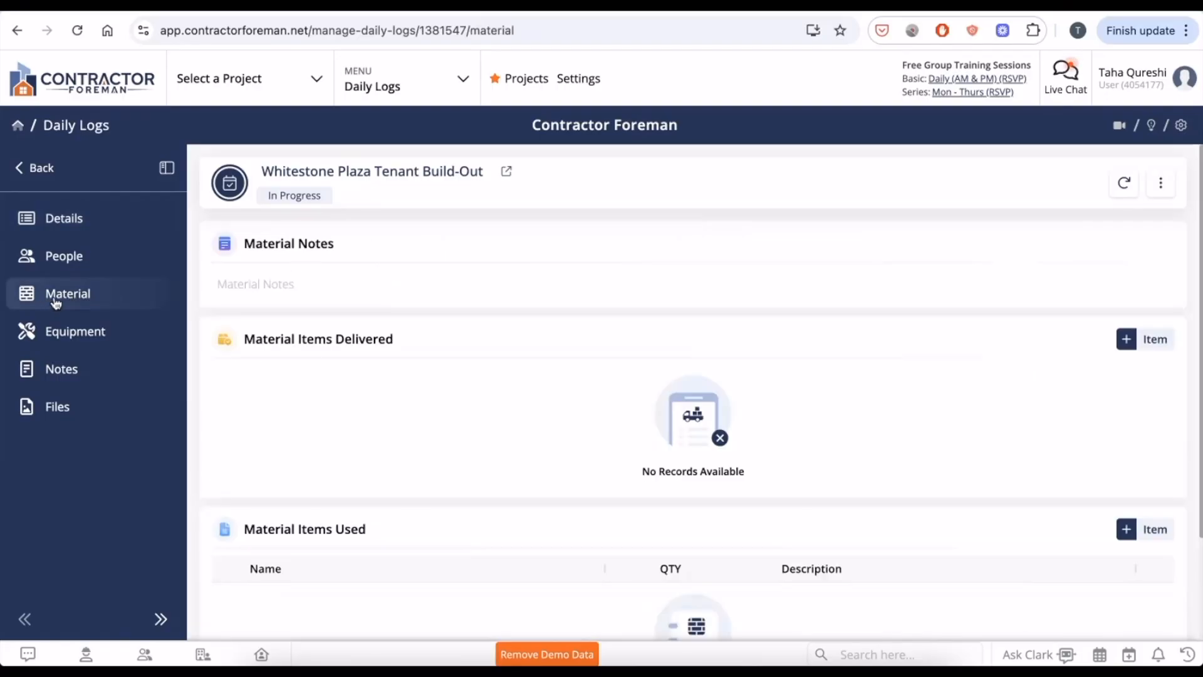
{"action": "left_click", "coordinate": [1132, 342]}
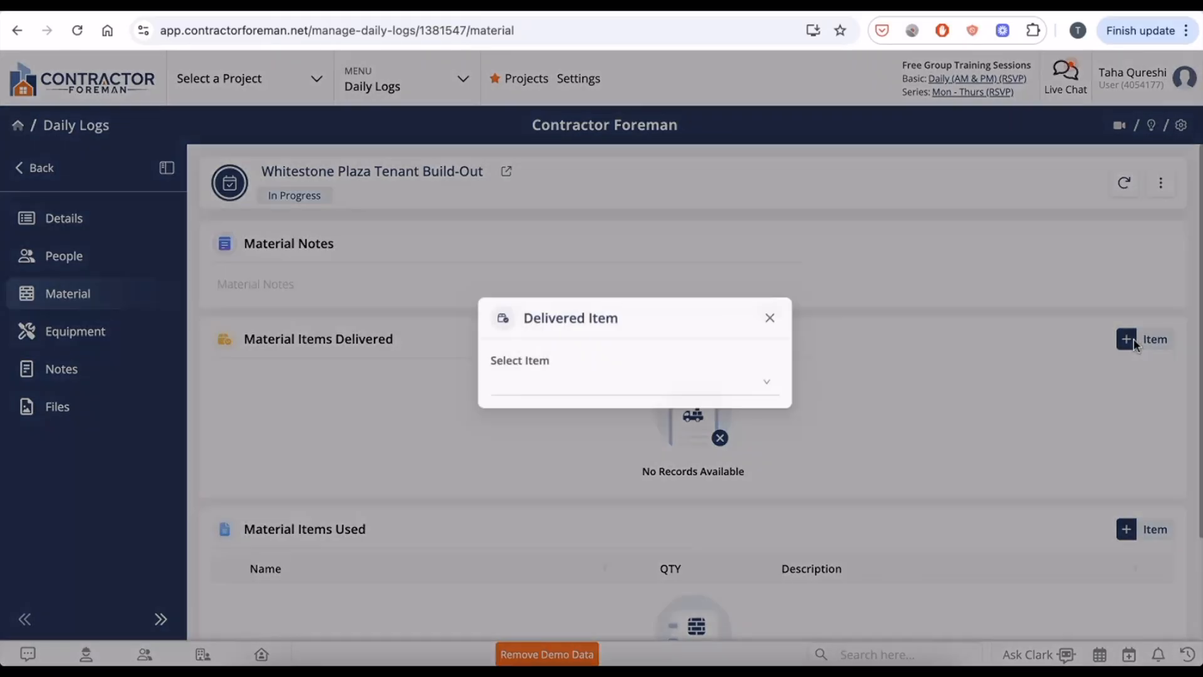
{"action": "left_click", "coordinate": [706, 393]}
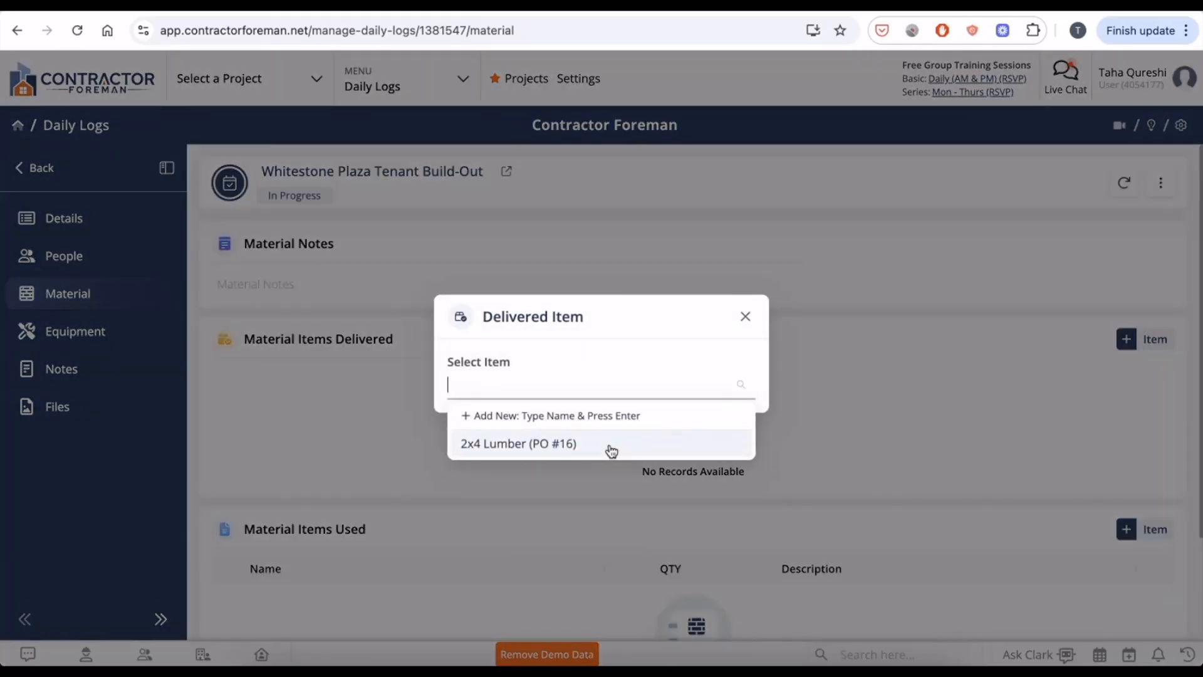
{"action": "left_click", "coordinate": [573, 444]}
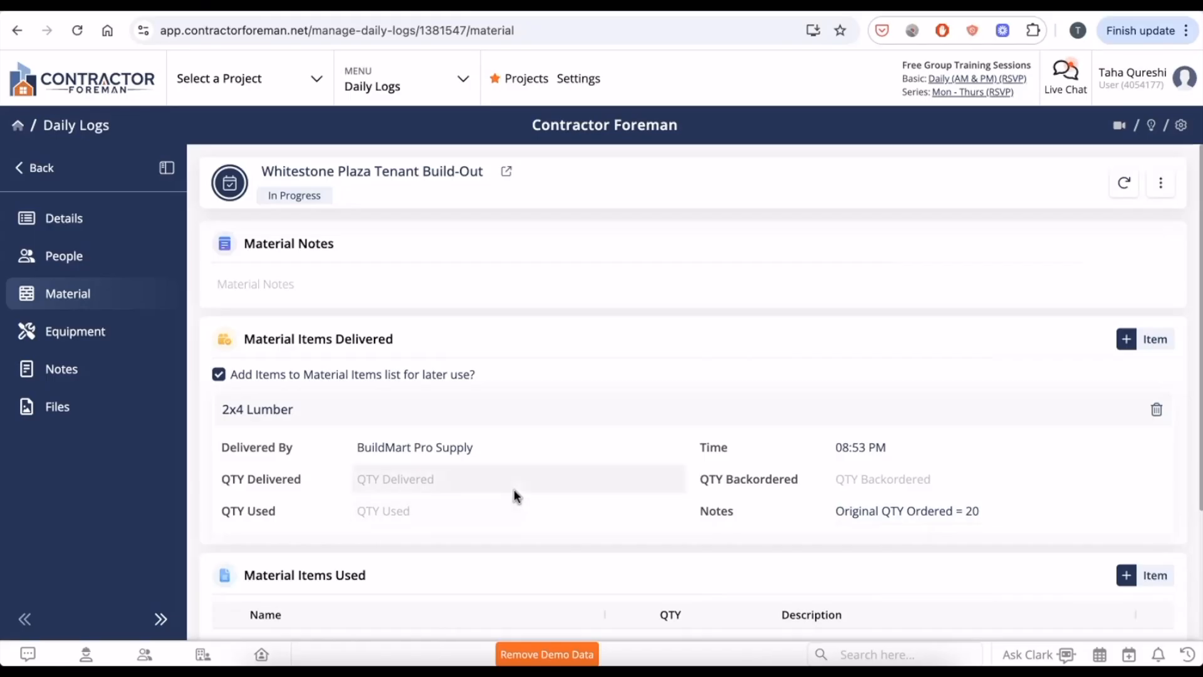
Record a delivered quantity of 10 and a used quantity of 5 for the 2x4 Lumber in the daily log
{"action": "left_click", "coordinate": [450, 479]}
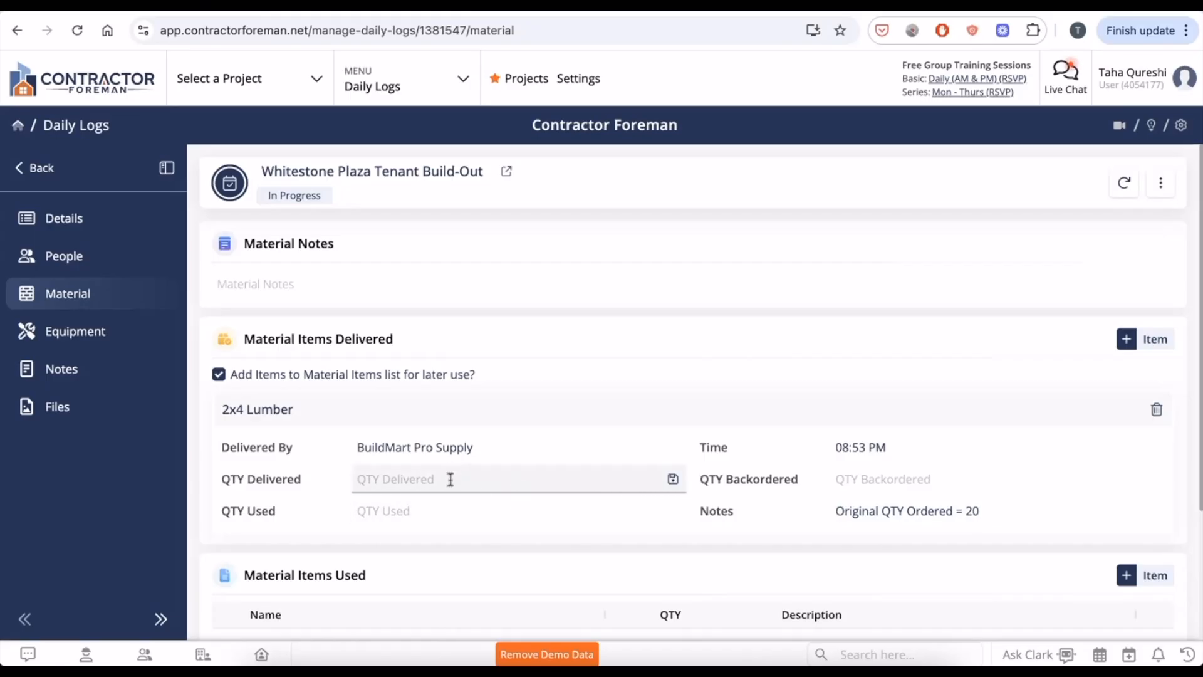
{"action": "type", "text": "10"}
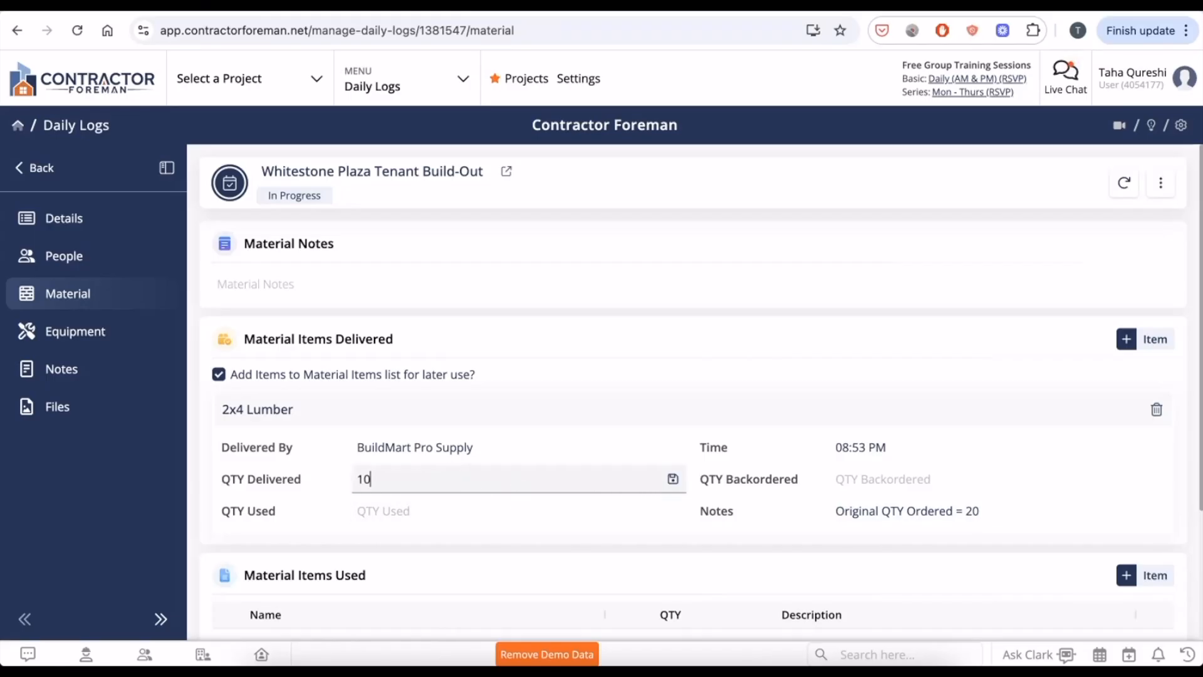
{"action": "left_click", "coordinate": [421, 507]}
{"action": "type", "text": "5"}
{"action": "left_click", "coordinate": [663, 359]}
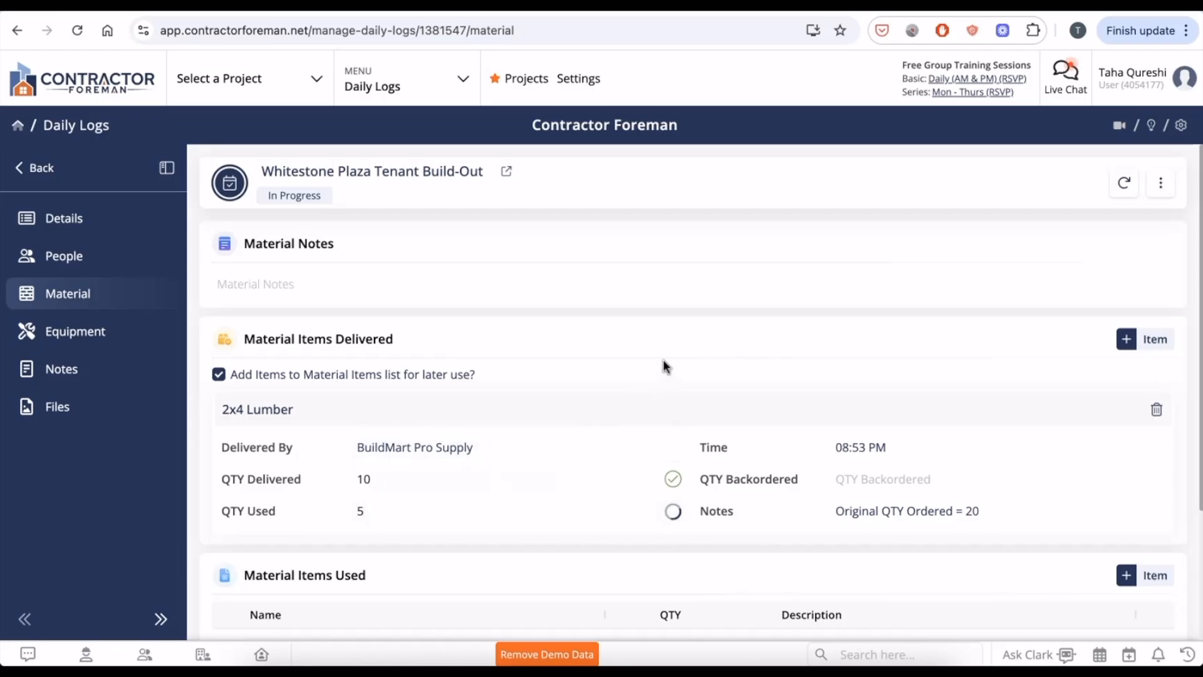
Return to the 2x4 Framing purchase order, reload its items to check the delivered quantity, and open its bill history
{"action": "left_click", "coordinate": [192, 8]}
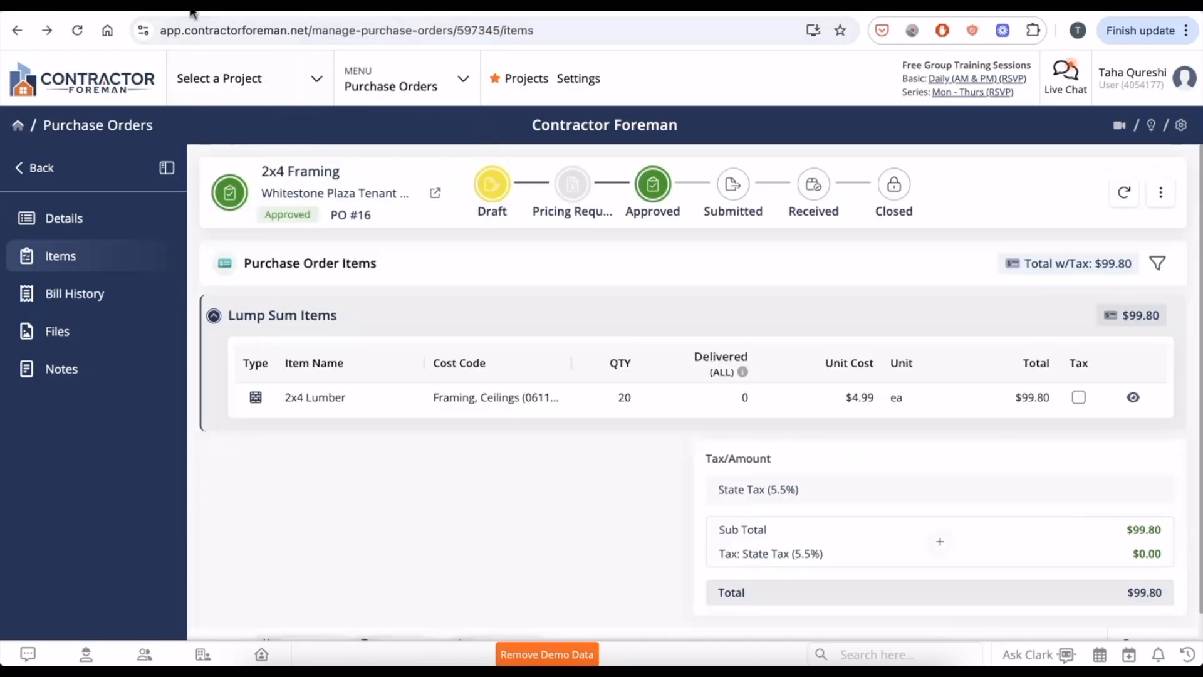
{"action": "left_click", "coordinate": [74, 36]}
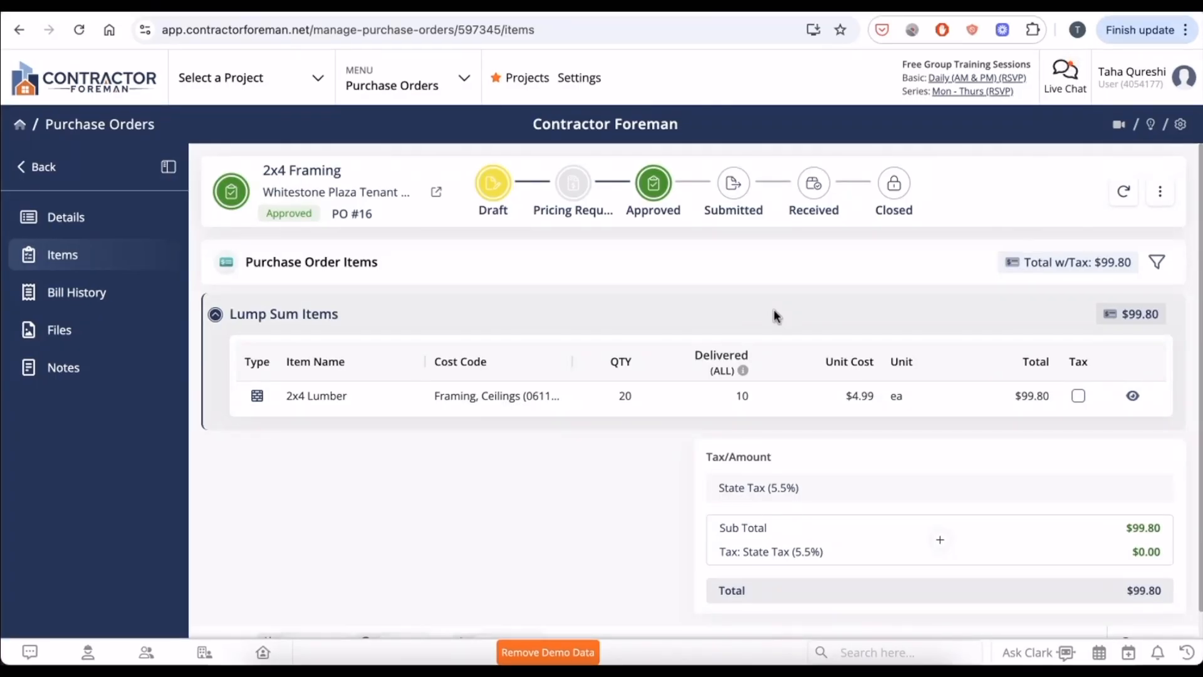
{"action": "left_click", "coordinate": [74, 295]}
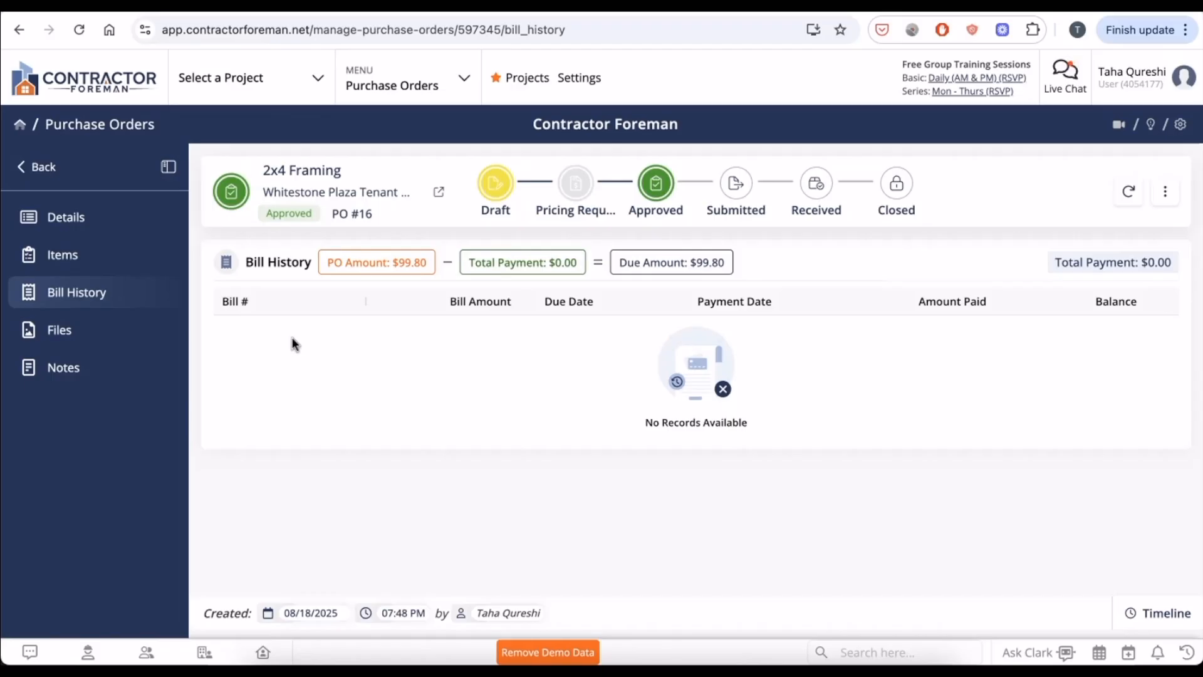
Generate a bill from the 2x4 Framing purchase order for a quantity of 10 of the 2x4 Lumber
{"action": "left_click", "coordinate": [1165, 192]}
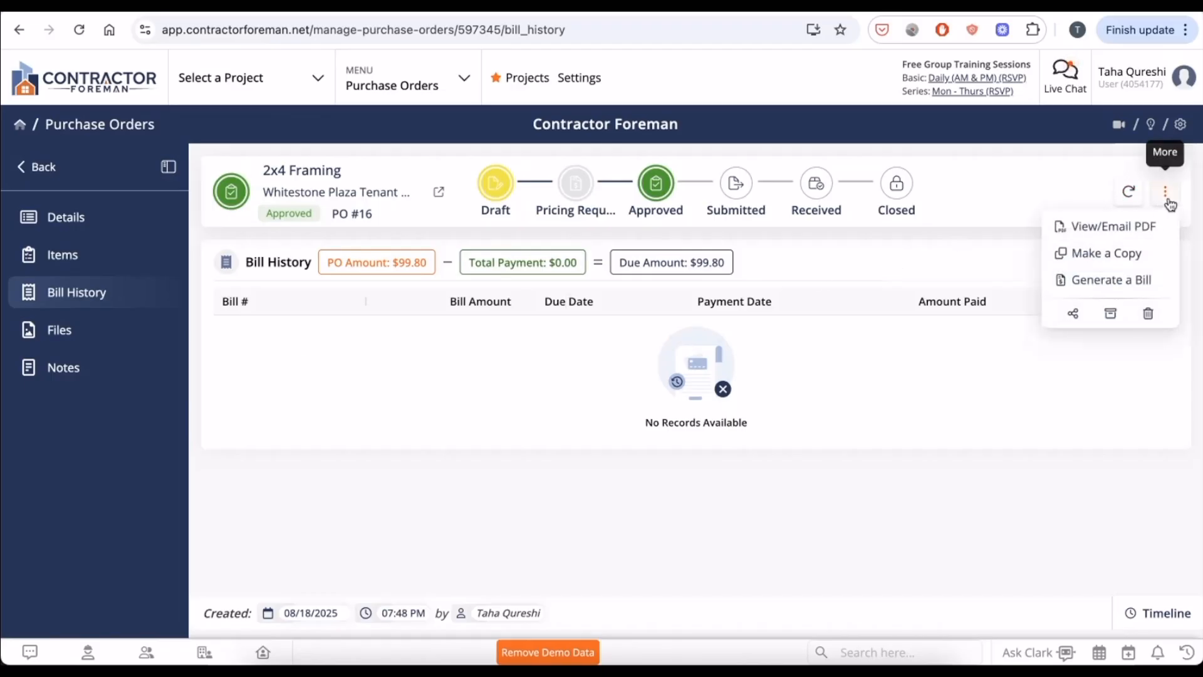
{"action": "left_click", "coordinate": [1125, 283]}
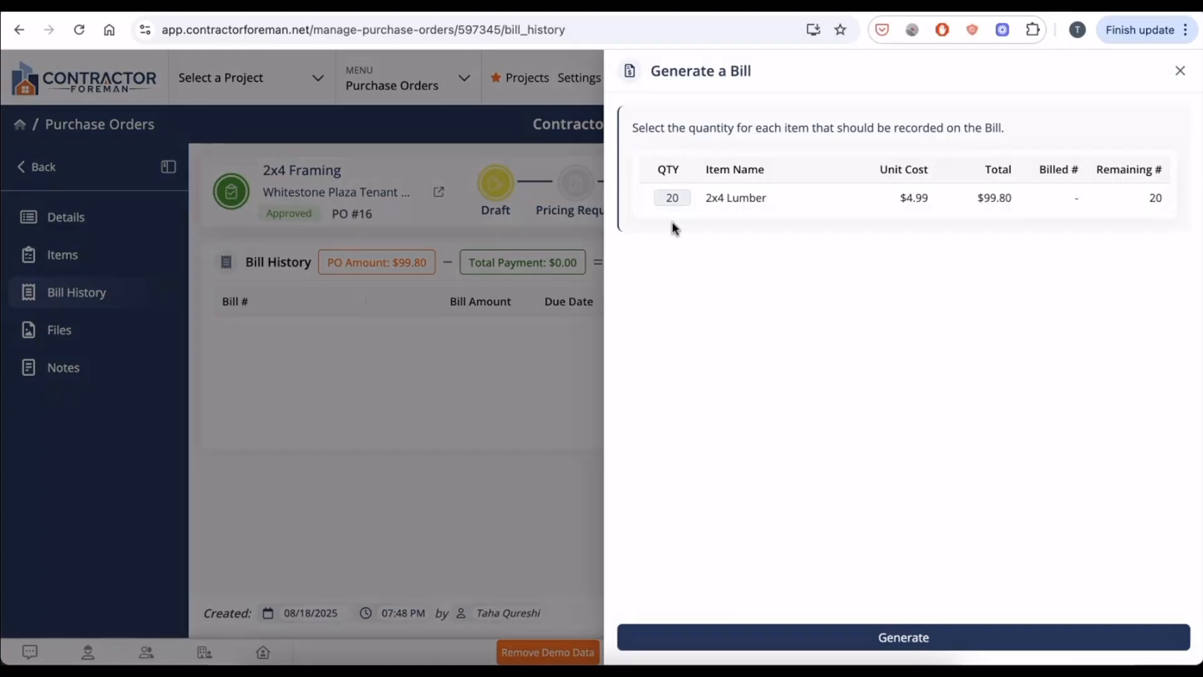
{"action": "double_click", "coordinate": [668, 199]}
{"action": "type", "text": "10"}
{"action": "left_click", "coordinate": [965, 634]}
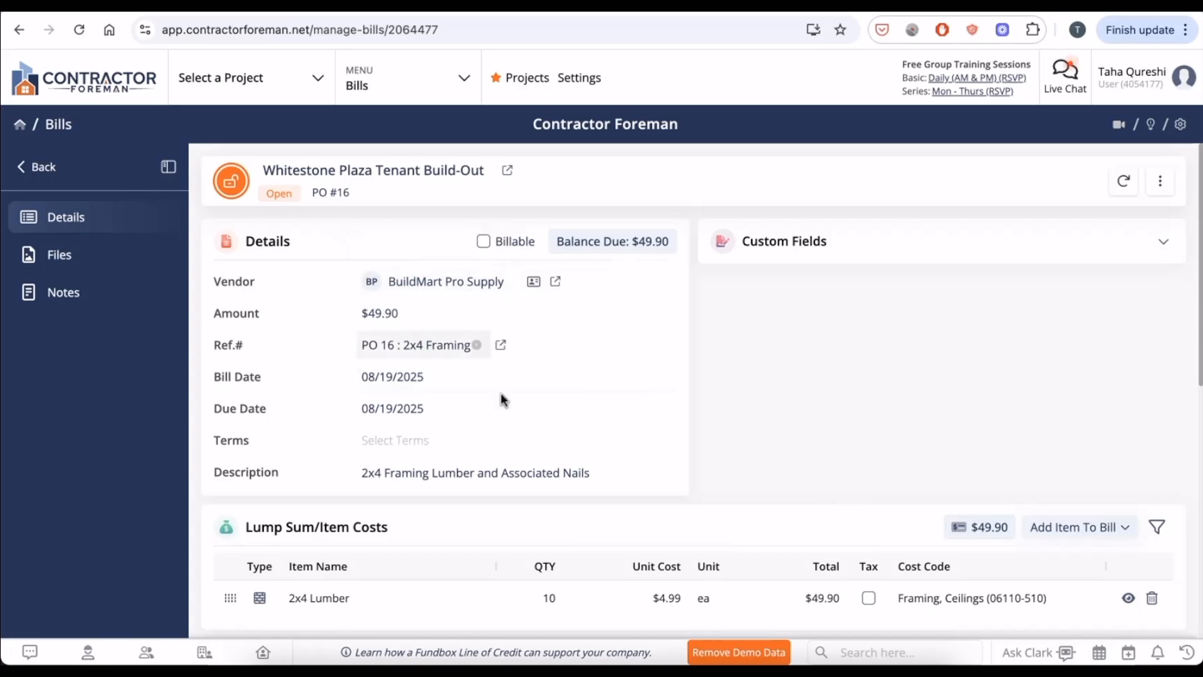
Review the generated bill's details and item costs, and go back to the purchase order's bill history
{"action": "scroll", "coordinate": [514, 408], "scroll_direction": "down", "scroll_amount": 2}
{"action": "scroll", "coordinate": [521, 412], "scroll_direction": "down", "scroll_amount": 2}
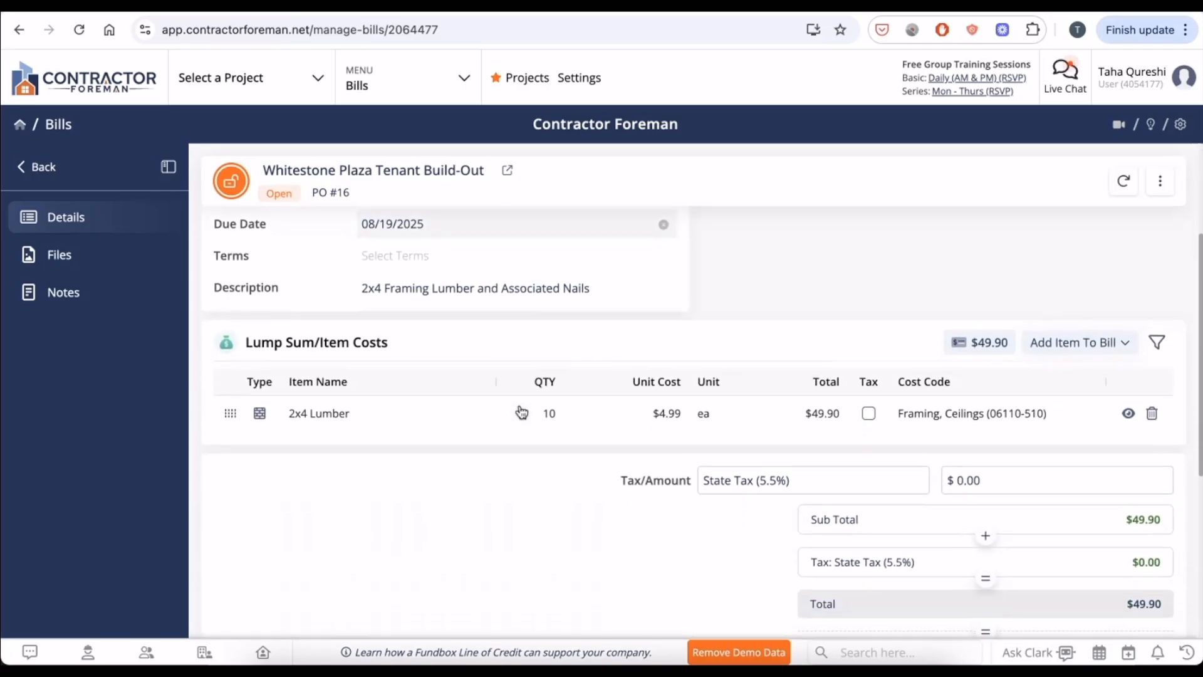
{"action": "scroll", "coordinate": [522, 411], "scroll_direction": "up", "scroll_amount": 5}
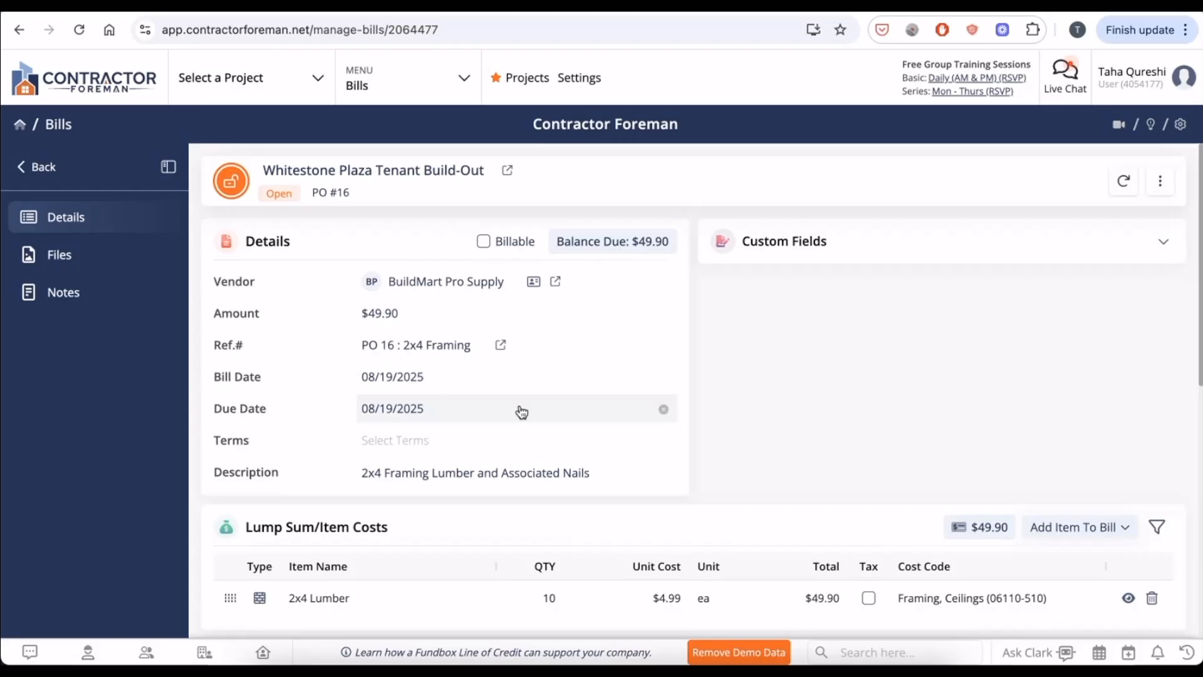
{"action": "left_click", "coordinate": [19, 30]}
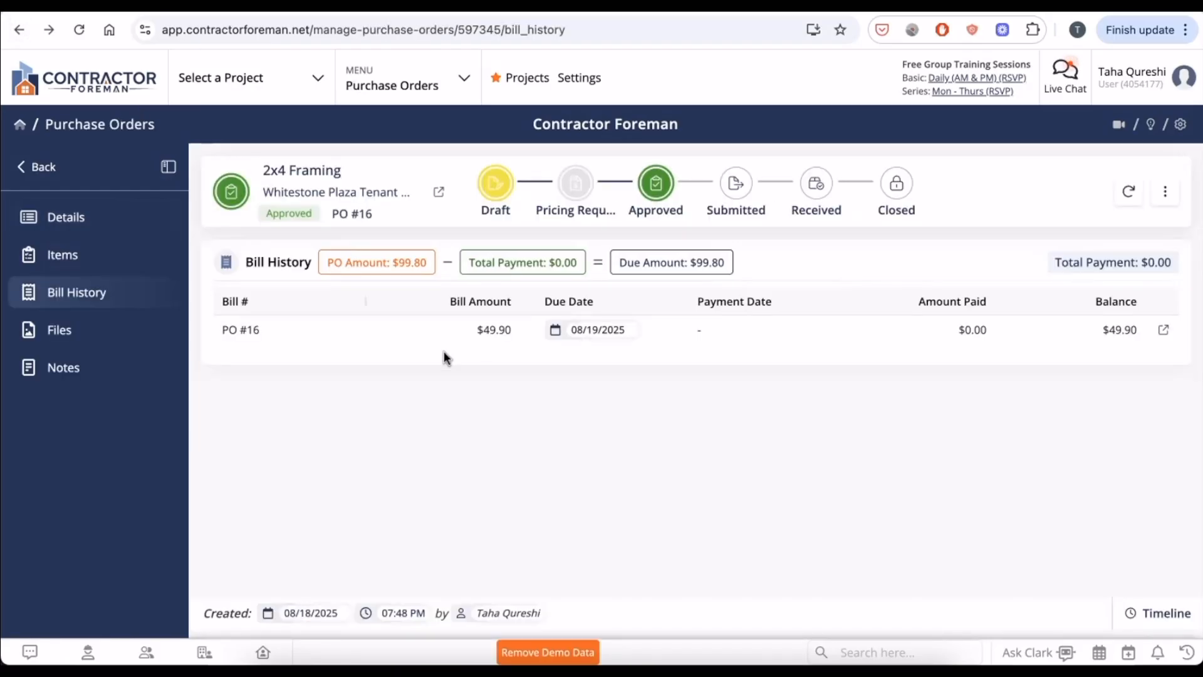